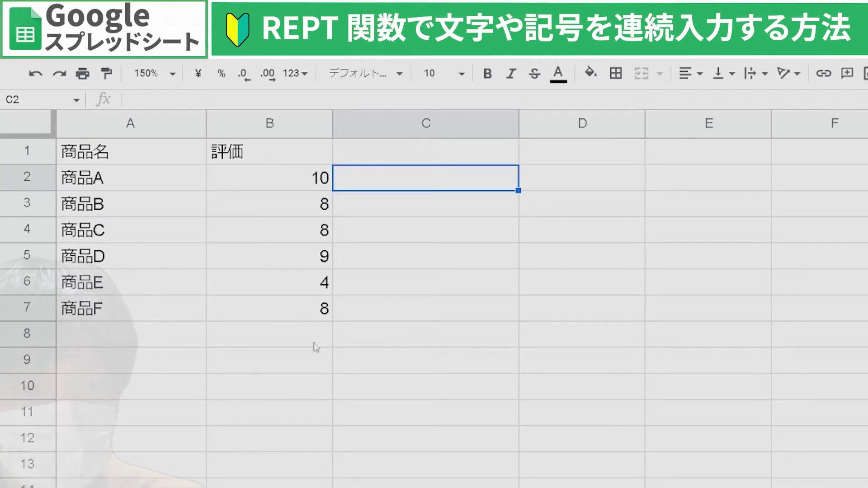
# Insert a blank row above the table headers and enter =REPT("" as plain text in A1
pyautogui.rightClick(39, 151)
pyautogui.click(99, 290)
pyautogui.click(166, 162)
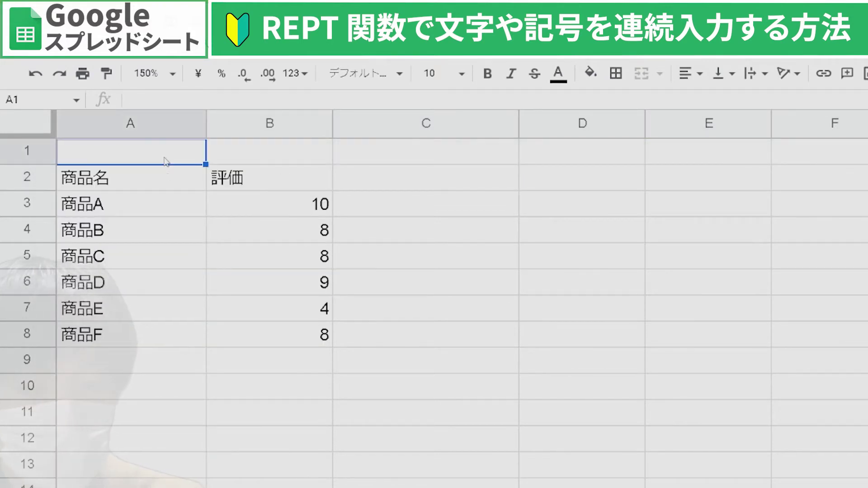
pyautogui.write("'=")
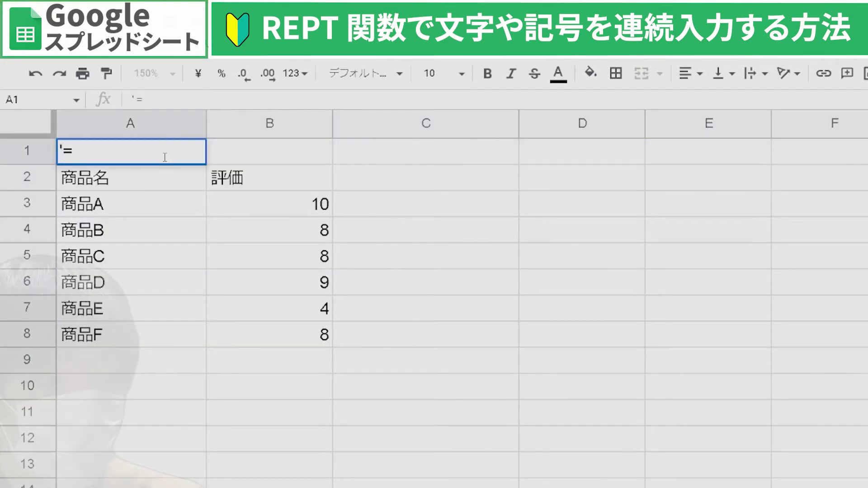
pyautogui.write('REPY')
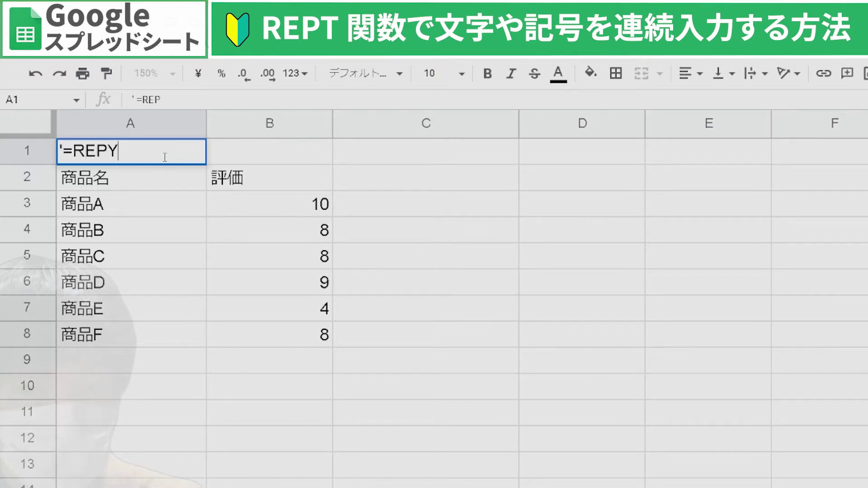
pyautogui.press('BackSpace')
pyautogui.write('T(')
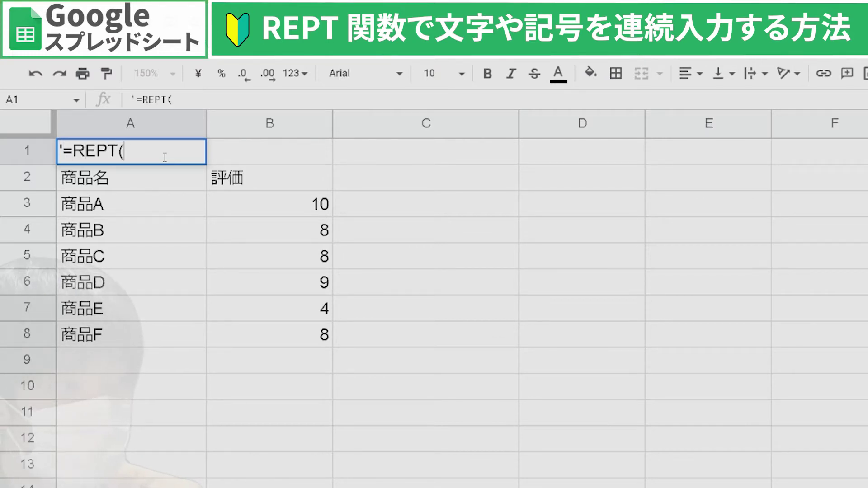
pyautogui.write('"')
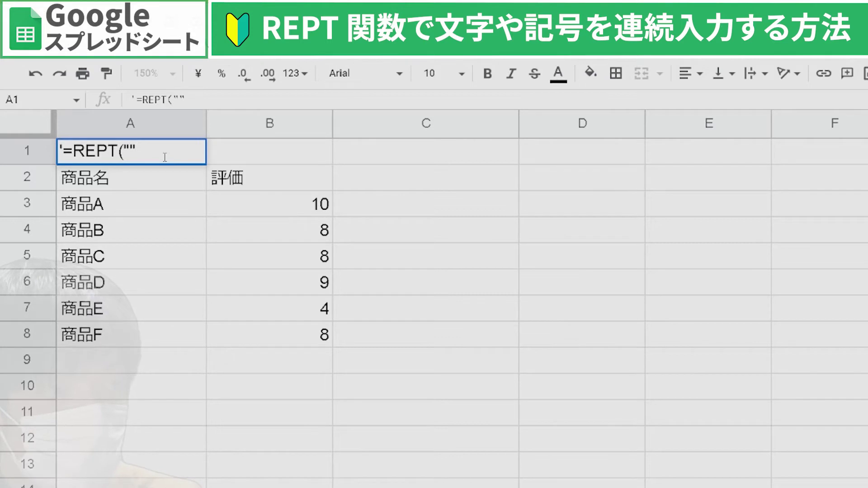
pyautogui.press('Return')
pyautogui.click(167, 161)
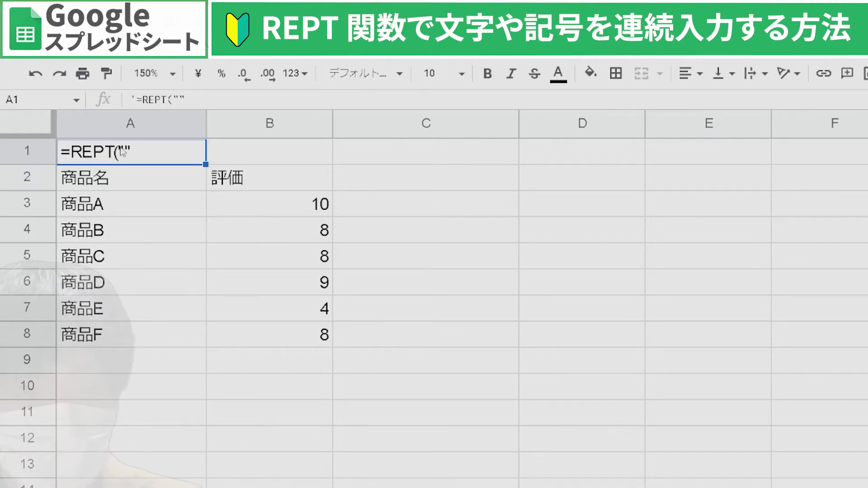
# Complete the plain-text formula in A1 as =REPT("ああああ",10)
pyautogui.click(182, 100)
pyautogui.write('ああああ')
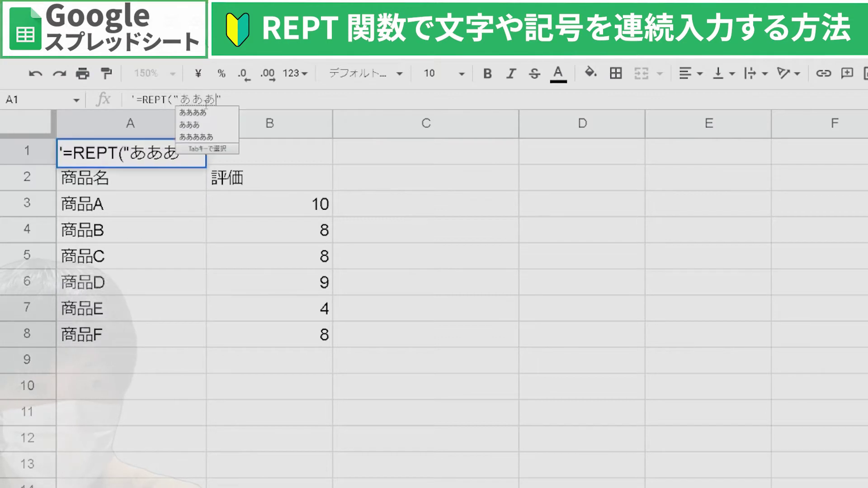
pyautogui.press('Return')
pyautogui.press('Right')
pyautogui.write(',1')
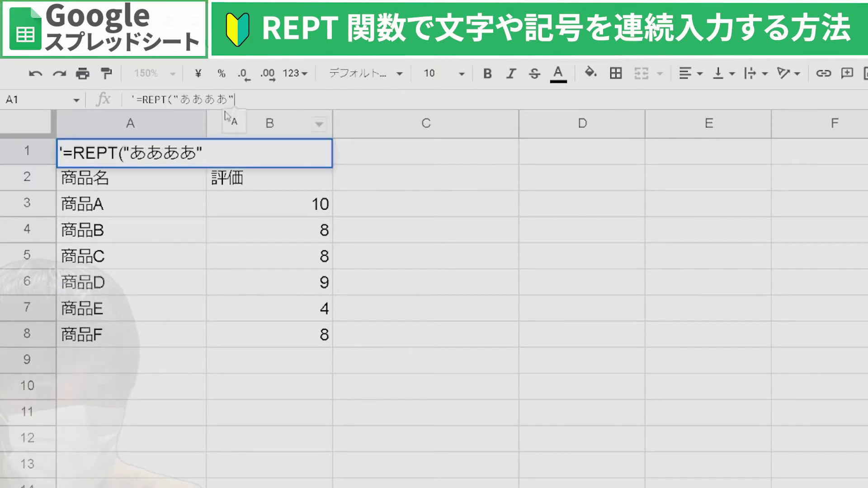
pyautogui.write('0)')
# Change the quoted string in A1's formula text to あいうえお, giving =REPT("あいうえお",10)
pyautogui.press('Left')
pyautogui.press('Left')
pyautogui.press('Left')
pyautogui.press('Left')
pyautogui.press('Left')
pyautogui.press('Left')
pyautogui.hotkey('shift', 'Left')
pyautogui.hotkey('shift', 'Left')
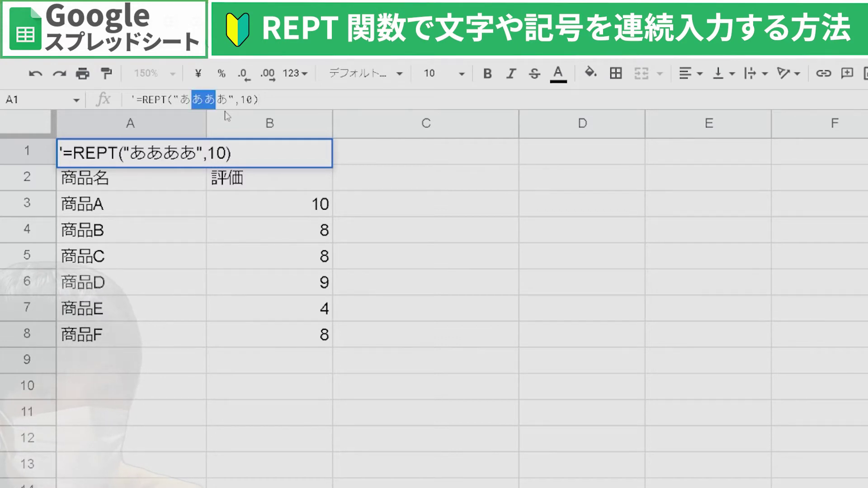
pyautogui.write('いうえ')
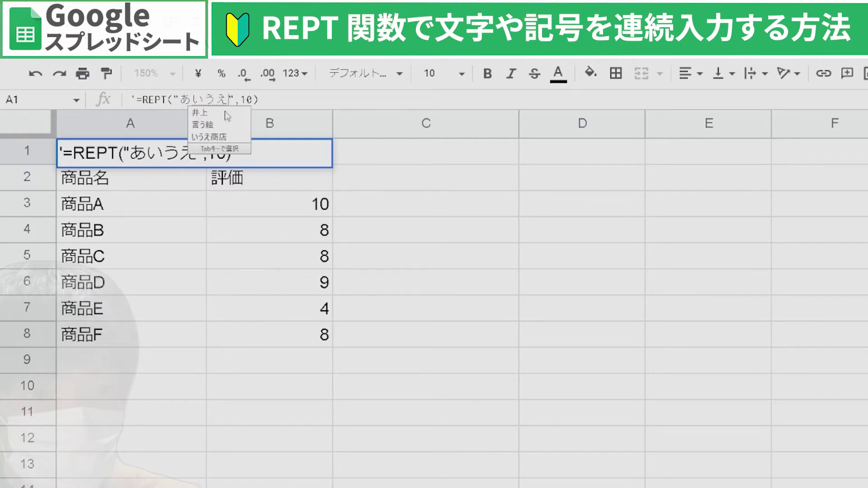
pyautogui.write('お')
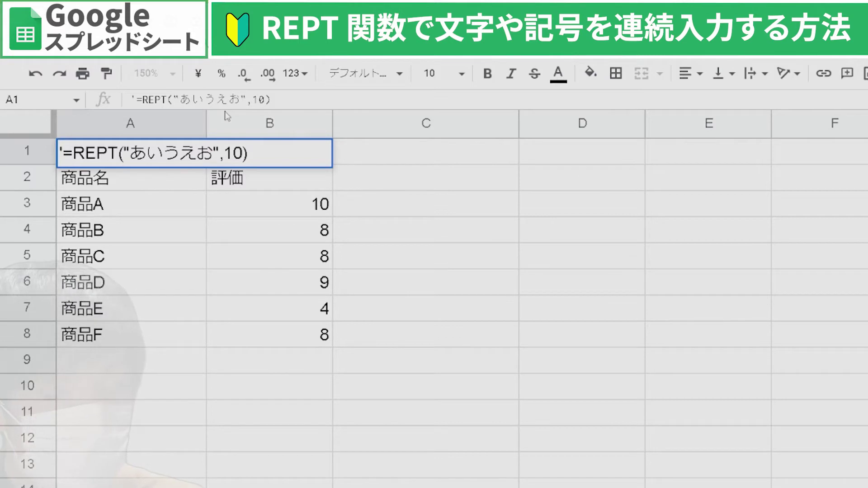
pyautogui.press('Return')
pyautogui.press('Up')
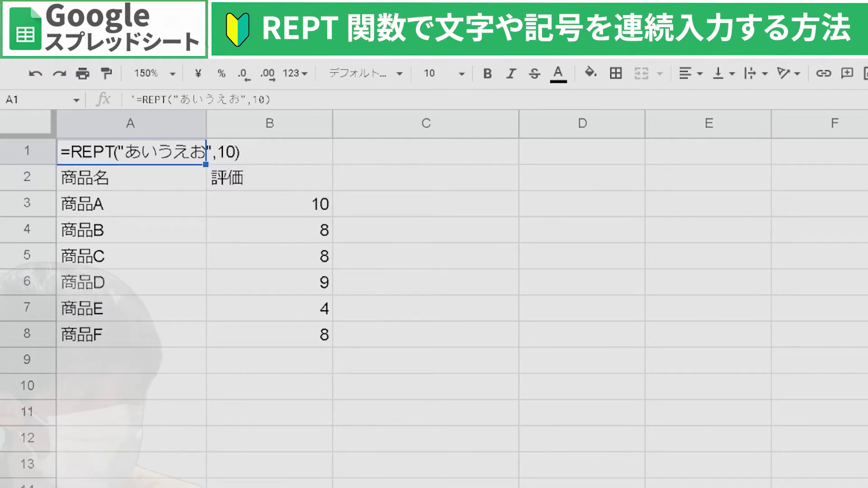
# Set A1's font size to 14 and insert a blank row directly above the table headers
pyautogui.click(437, 74)
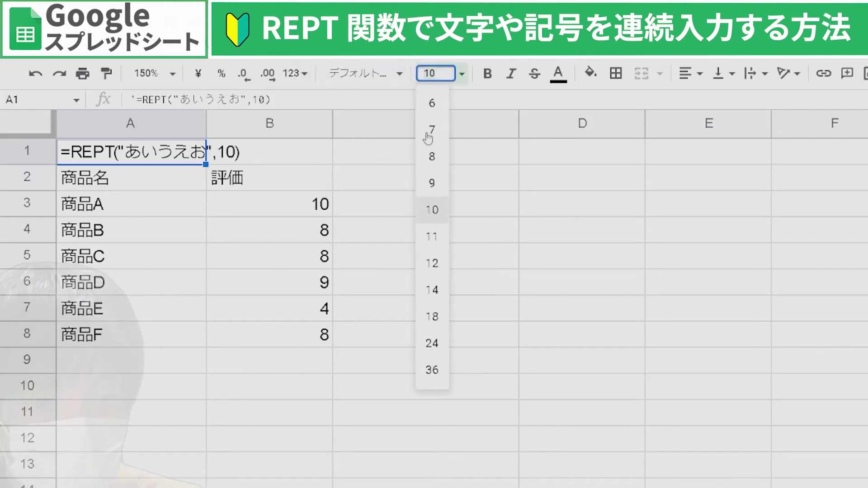
pyautogui.click(438, 284)
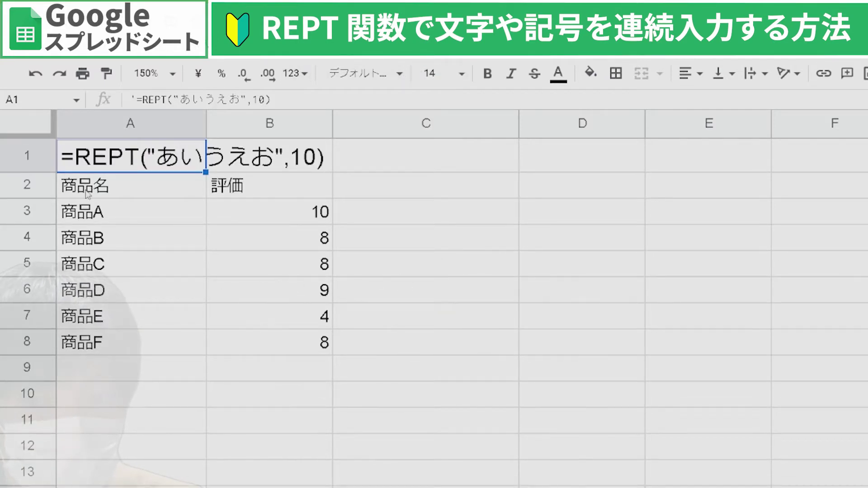
pyautogui.click(27, 185)
pyautogui.rightClick(28, 184)
pyautogui.click(77, 324)
pyautogui.click(253, 312)
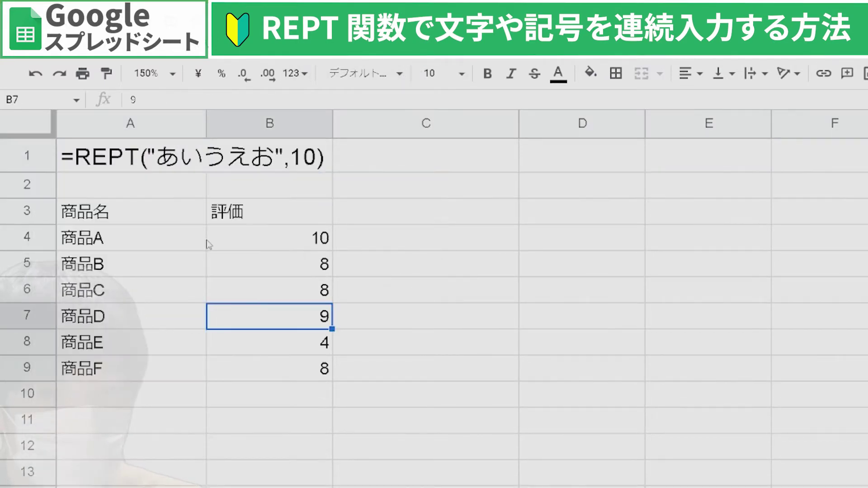
# Copy the formula text from A1 and enter it in A2 as a working formula, =REPT("あいうえお",10)
pyautogui.click(113, 170)
pyautogui.doubleClick(67, 161)
pyautogui.moveTo(66, 161); pyautogui.dragTo(321, 161)
pyautogui.hotkey('ctrl', 'c')
pyautogui.click(319, 194)
pyautogui.click(174, 188)
pyautogui.doubleClick(174, 188)
pyautogui.hotkey('ctrl', 'v')
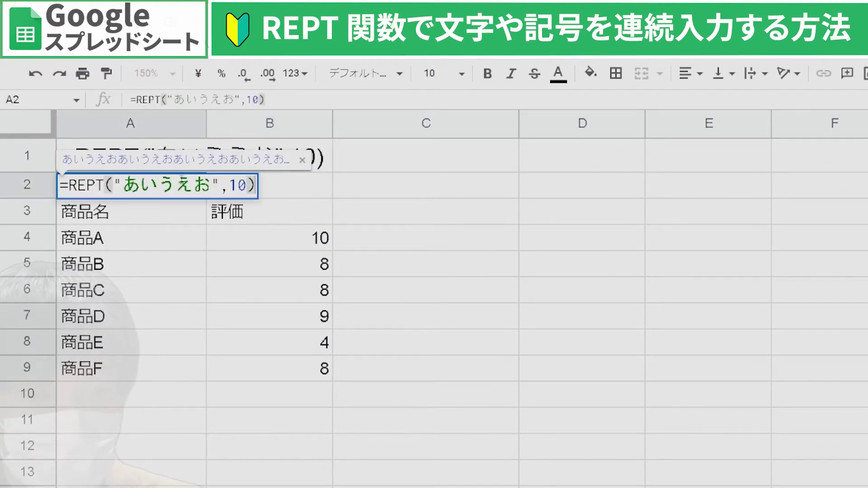
pyautogui.press('Return')
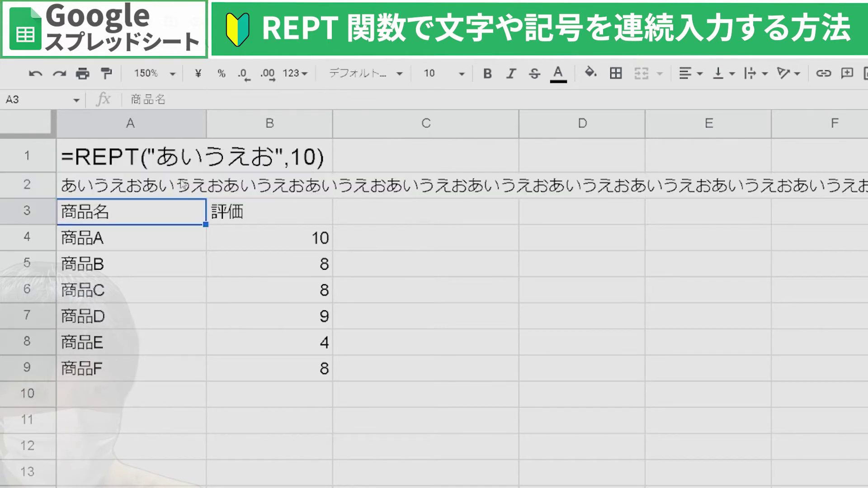
pyautogui.click(176, 189)
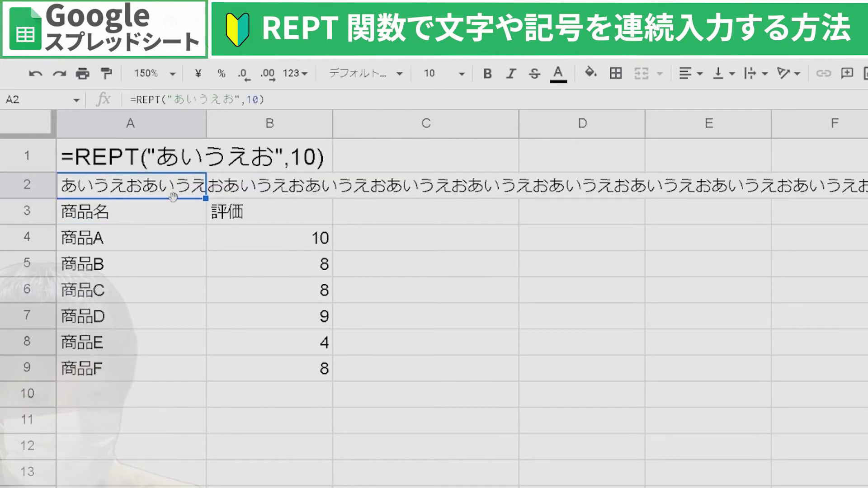
pyautogui.click(387, 167)
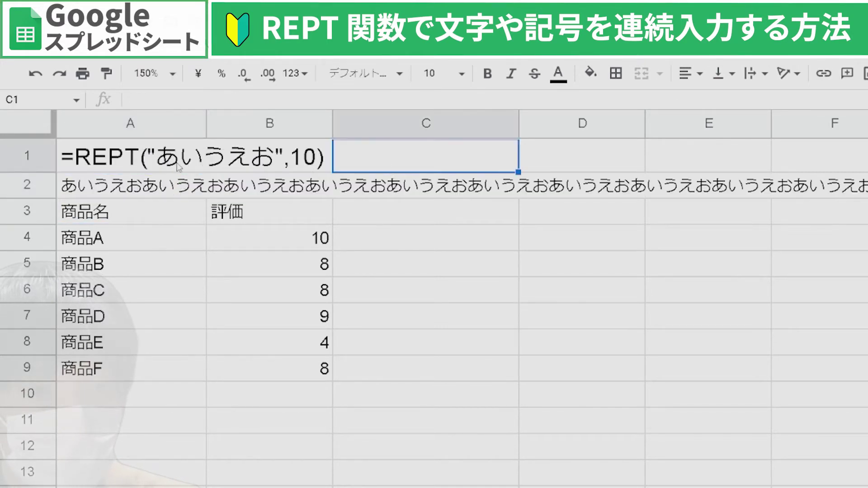
# Delete rows 1 and 2, which hold the sample REPT text and formula above the product table
pyautogui.moveTo(159, 162); pyautogui.dragTo(162, 190)
pyautogui.click(238, 239)
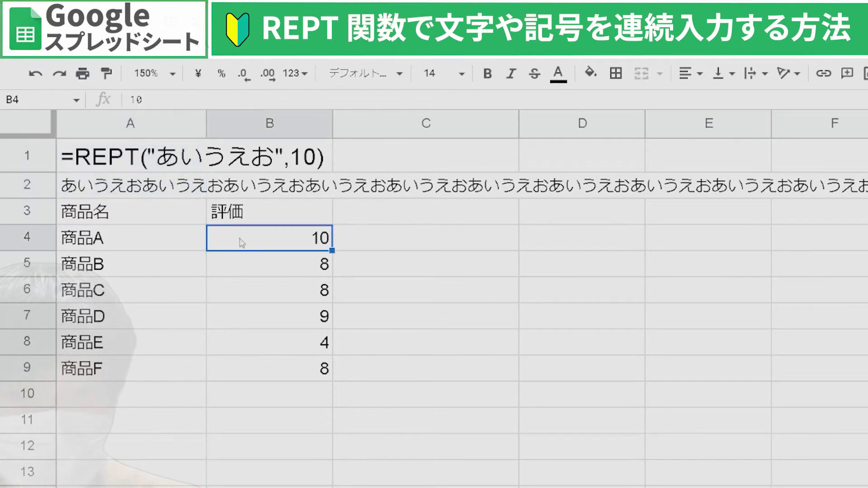
pyautogui.moveTo(45, 159); pyautogui.dragTo(39, 189)
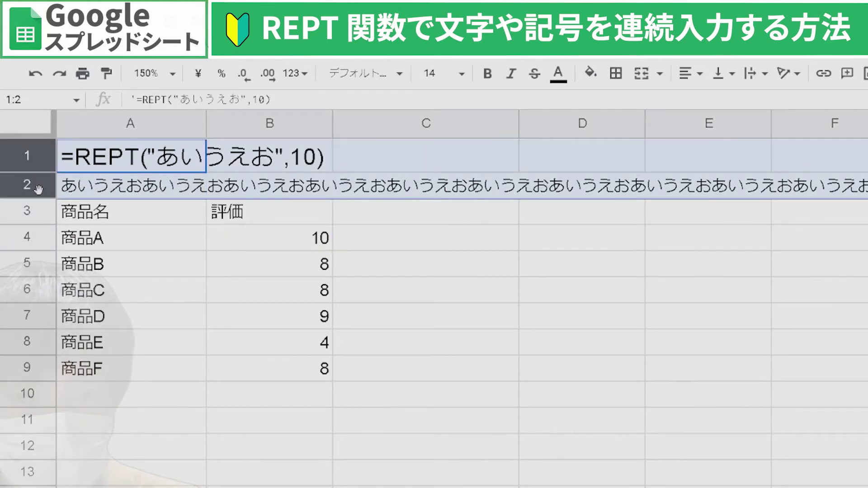
pyautogui.hotkey('ctrl', 'alt', '-')
pyautogui.click(91, 202)
# Apply borders to all cells in the range A1:C7
pyautogui.click(165, 152)
pyautogui.keyDown('shift'); pyautogui.click(422, 152); pyautogui.keyUp('shift')
pyautogui.keyDown('shift'); pyautogui.click(447, 309); pyautogui.keyUp('shift')
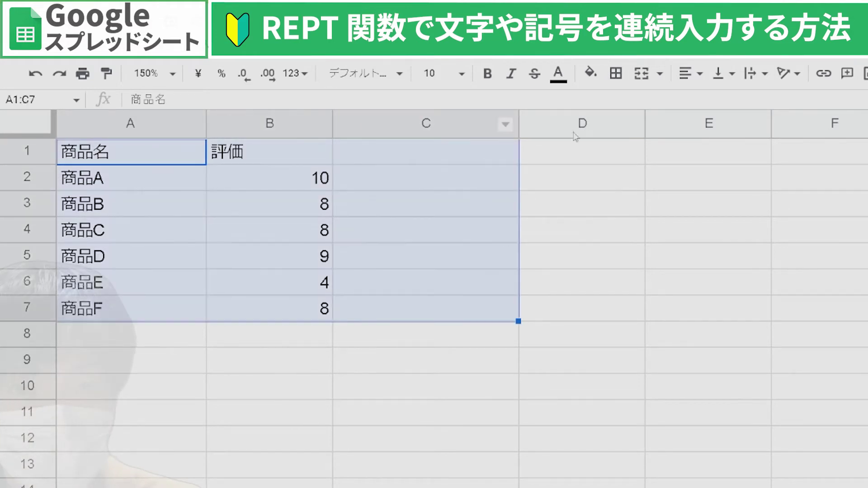
pyautogui.click(616, 73)
pyautogui.click(624, 105)
pyautogui.click(522, 269)
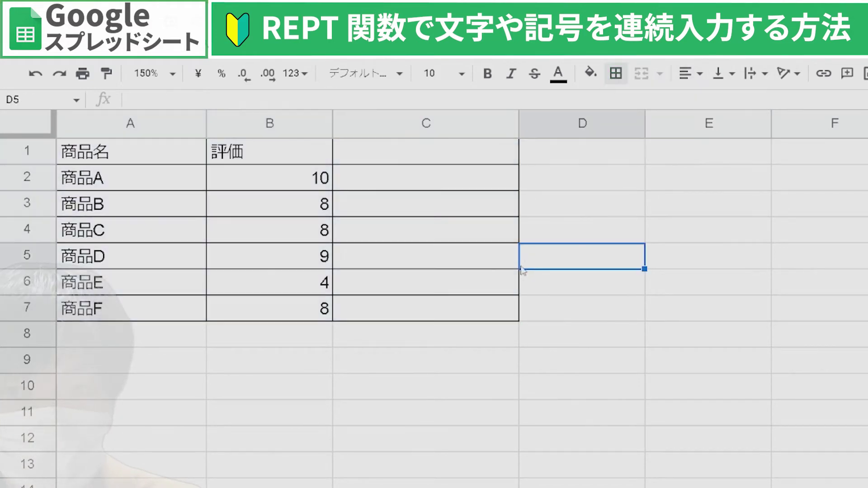
# Fill the header cells A1:C1 with gray
pyautogui.click(193, 185)
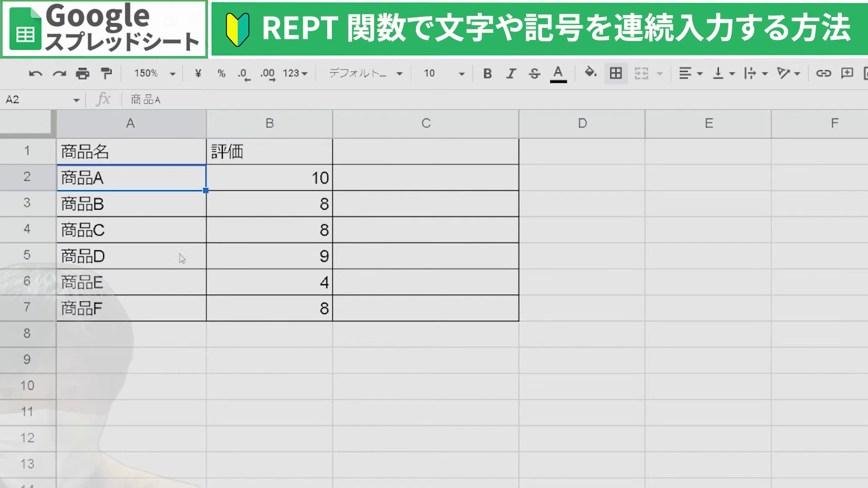
pyautogui.click(181, 158)
pyautogui.keyDown('shift'); pyautogui.click(424, 158); pyautogui.keyUp('shift')
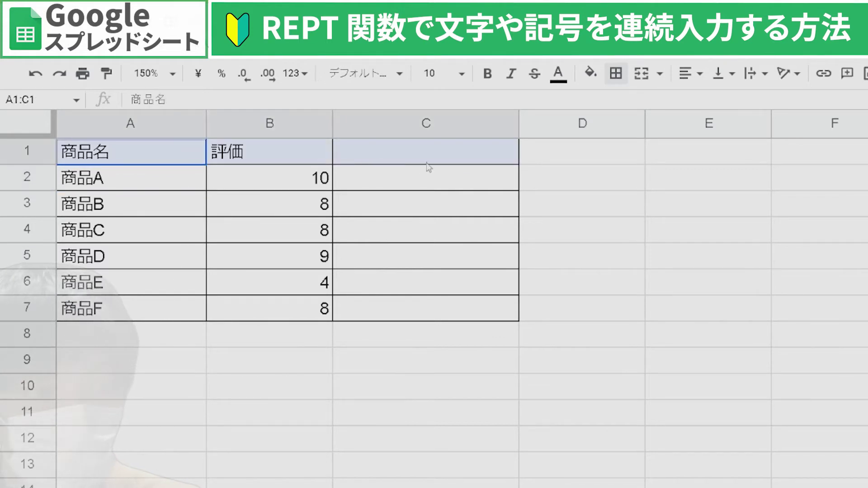
pyautogui.click(590, 72)
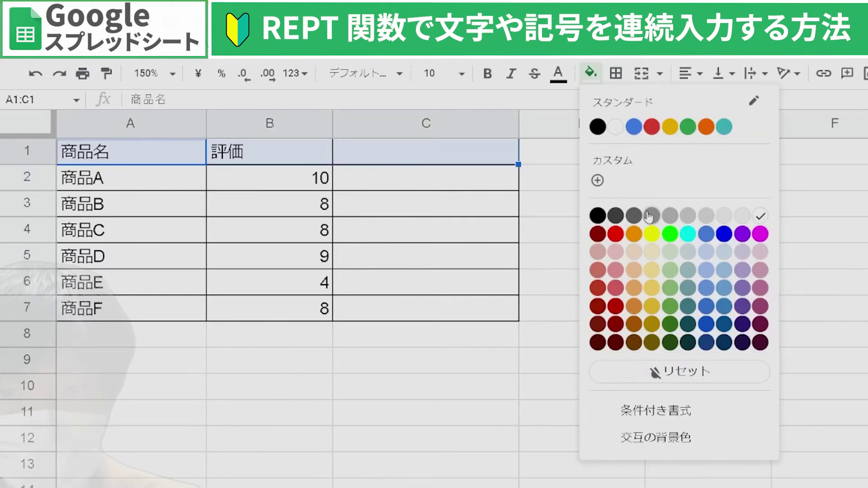
pyautogui.click(688, 215)
# Narrow column B slightly and enter 星 as the header in C1
pyautogui.click(388, 189)
pyautogui.press('Left')
pyautogui.click(387, 189)
pyautogui.moveTo(332, 123); pyautogui.dragTo(294, 124)
pyautogui.click(376, 154)
pyautogui.write('星')
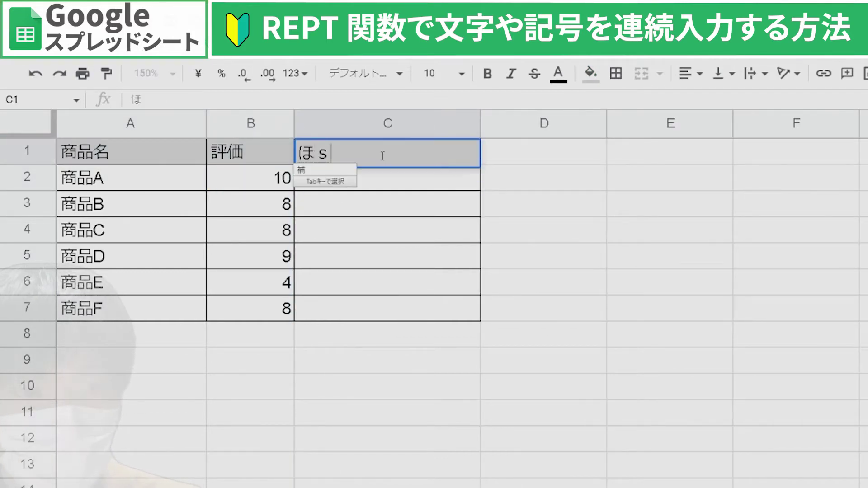
pyautogui.press('Return')
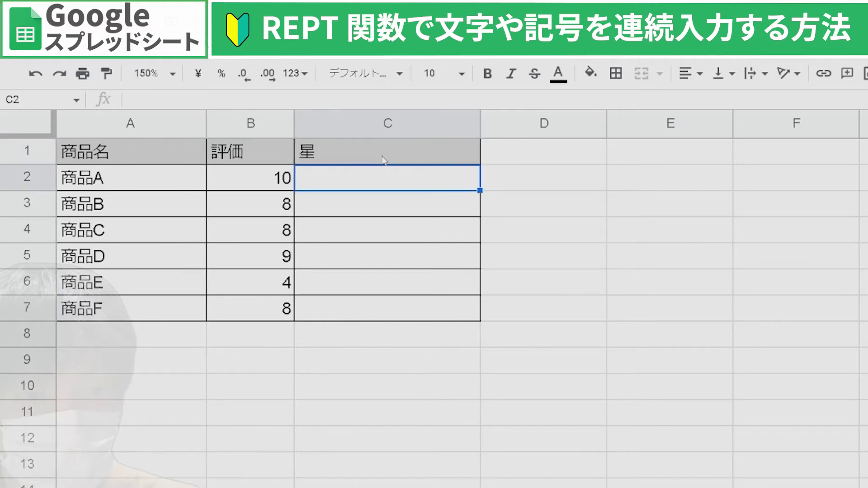
# Enter ten ★ symbols in C2 for 商品A, without using a formula
pyautogui.write('ほし')
pyautogui.press('space')
pyautogui.press('space')
pyautogui.press('Return')
pyautogui.press('Return')
pyautogui.press('Up')
pyautogui.press('Return')
pyautogui.write('ほし')
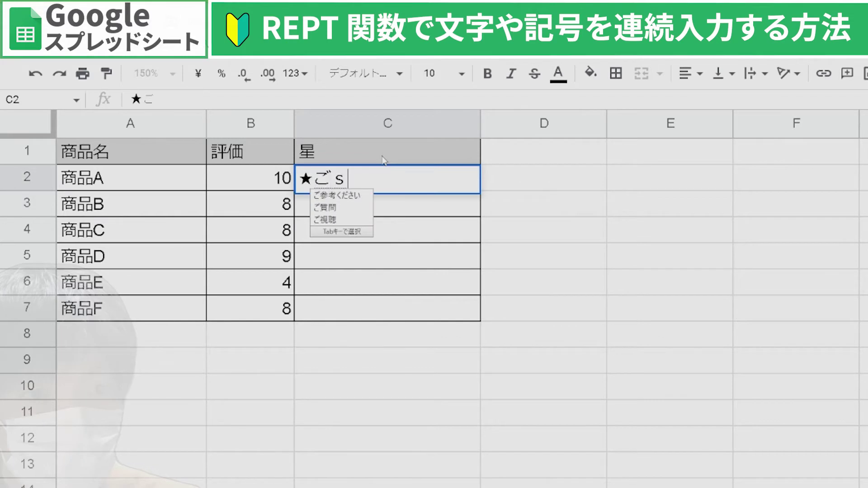
pyautogui.press('space')
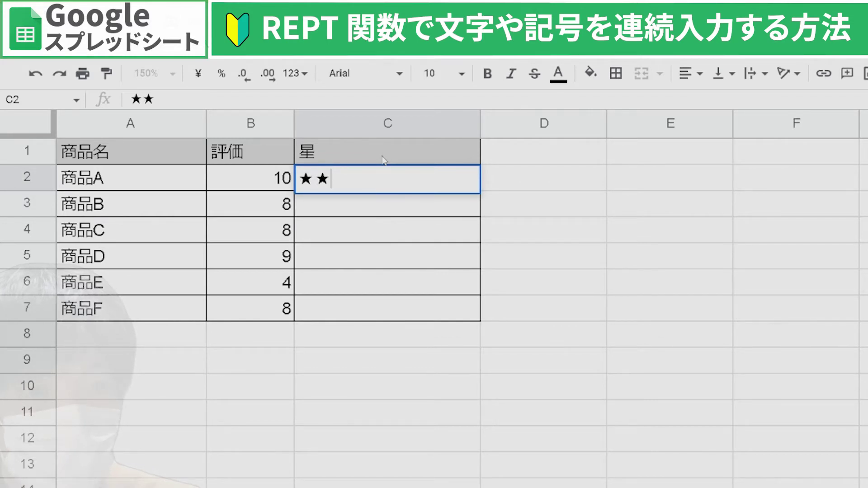
pyautogui.hotkey('ctrl', 'v')
pyautogui.hotkey('ctrl', 'v')
pyautogui.hotkey('ctrl', 'v')
pyautogui.hotkey('ctrl', 'v')
pyautogui.hotkey('ctrl', 'v')
pyautogui.hotkey('ctrl', 'v')
pyautogui.hotkey('ctrl', 'v')
pyautogui.hotkey('ctrl', 'v')
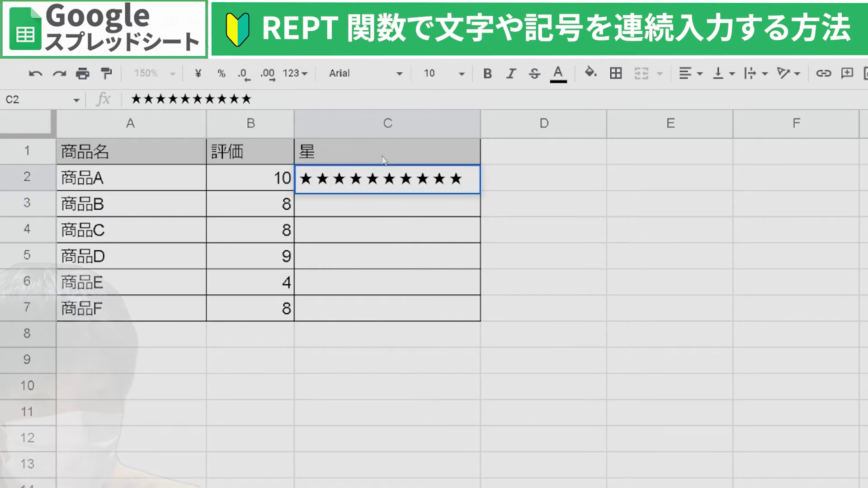
pyautogui.press('Return')
# Set the rating of 商品A in B2 to 9
pyautogui.press('Up')
pyautogui.press('Left')
pyautogui.write('9')
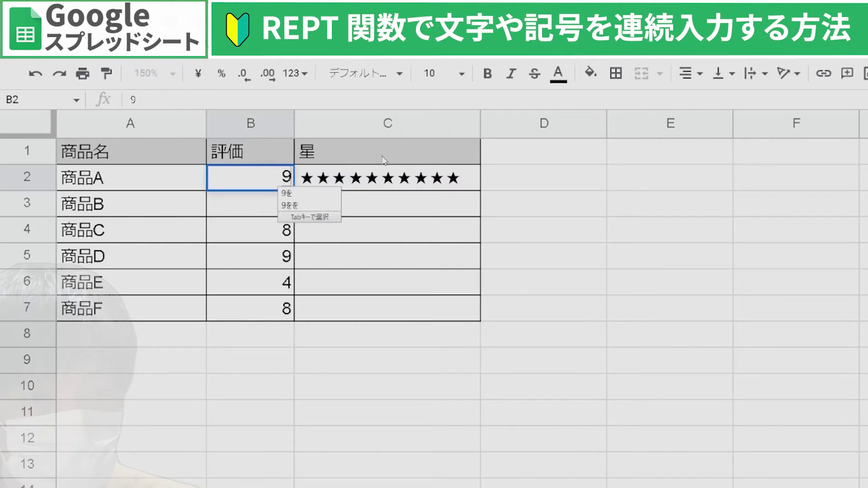
pyautogui.press('Return')
pyautogui.press('Up')
# Enter a row of ten ★ symbols in C3 for 商品B
pyautogui.press('Right')
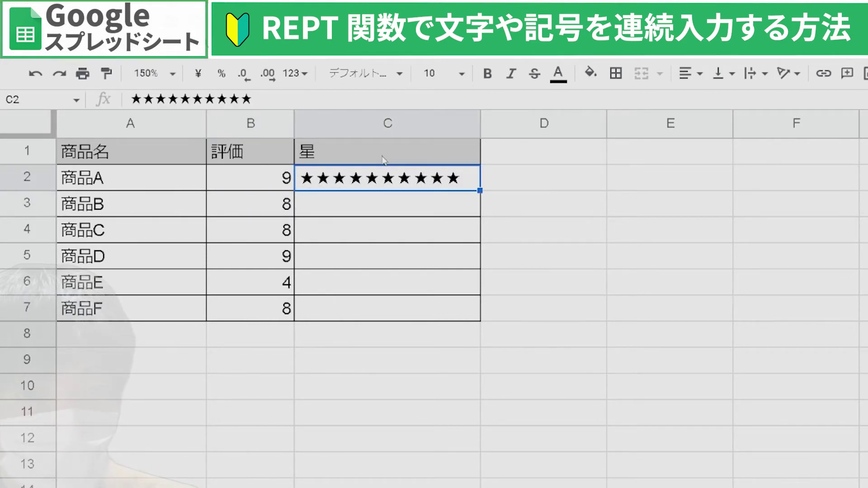
pyautogui.press('Down')
pyautogui.write('★')
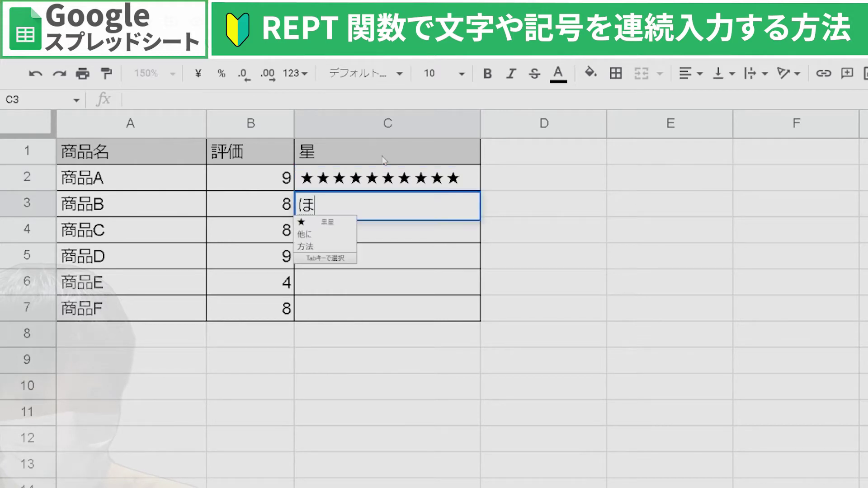
pyautogui.press('Return')
pyautogui.press('Up')
pyautogui.hotkey('shift', 'Left')
pyautogui.press('Right')
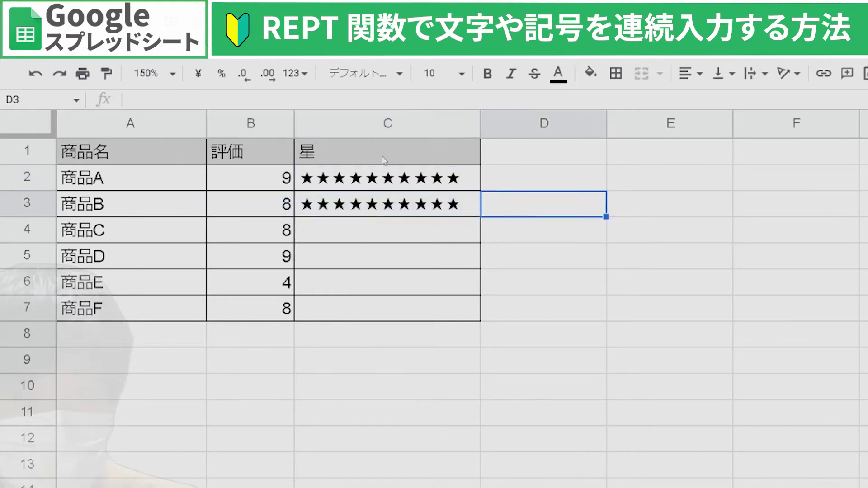
# Shorten the star row for 商品B in C3 to seven ★ symbols
pyautogui.press('Left')
pyautogui.press('Return')
pyautogui.press('BackSpace')
pyautogui.press('BackSpace')
pyautogui.press('BackSpace')
pyautogui.press('Return')
pyautogui.press('Up')
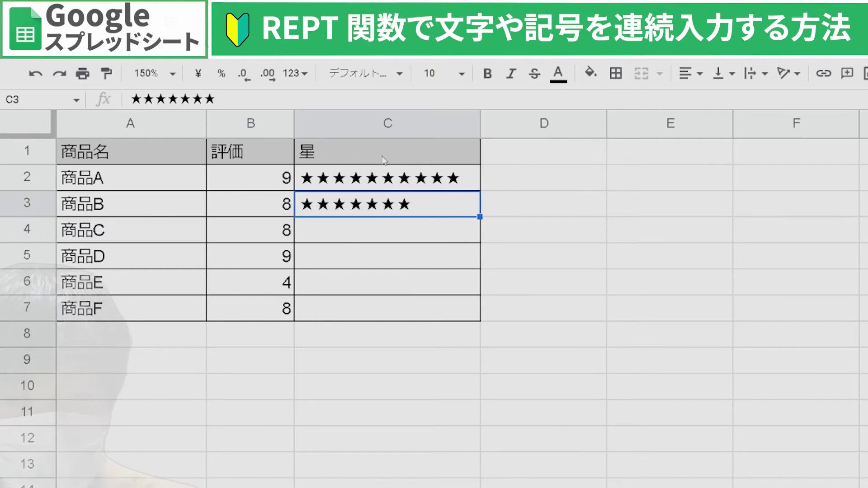
# Clear the manually entered stars from C2:C3
pyautogui.press('Up')
pyautogui.hotkey('shift', 'Down')
pyautogui.press('Delete')
pyautogui.press('Up')
pyautogui.press('Down')
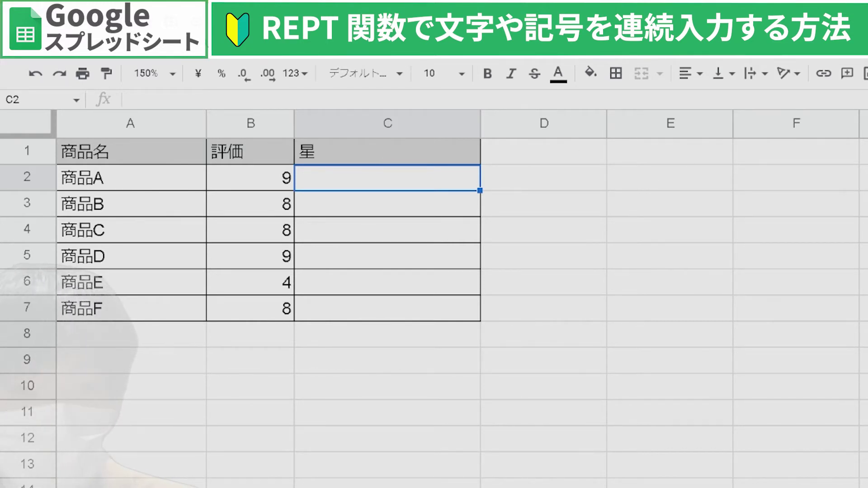
# Enter the formula =rept("★",B2) in C2 to repeat the star by 商品A's rating
pyautogui.click(303, 260)
pyautogui.click(323, 176)
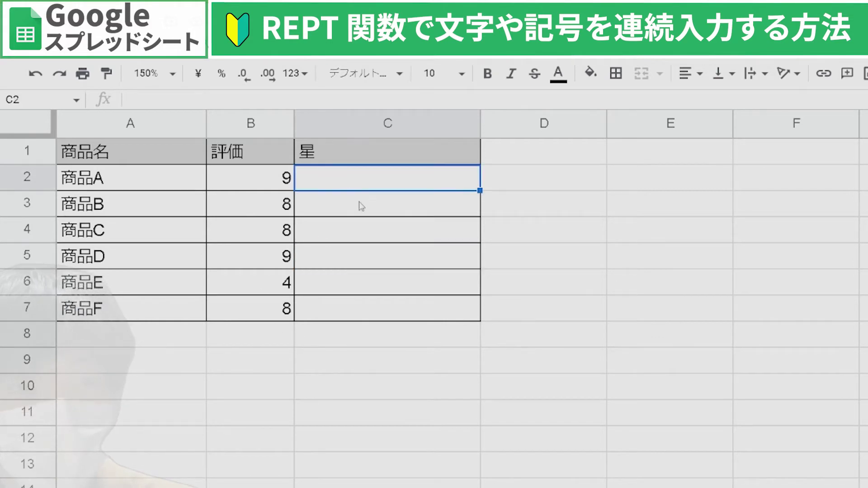
pyautogui.write('=')
pyautogui.press('BackSpace')
pyautogui.write('=repo')
pyautogui.press('BackSpace')
pyautogui.write('t')
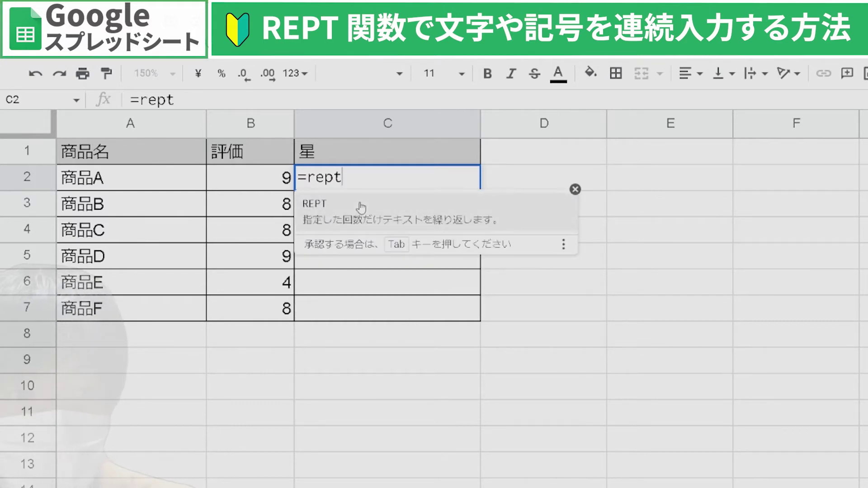
pyautogui.write('("')
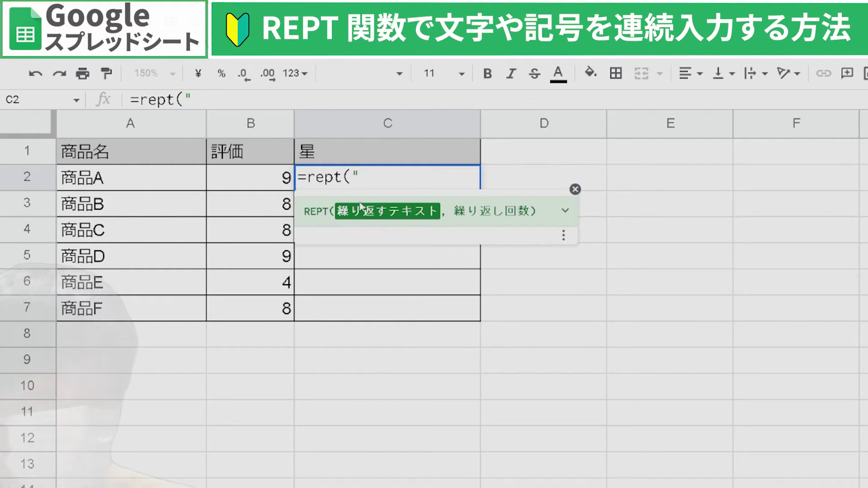
pyautogui.write('★')
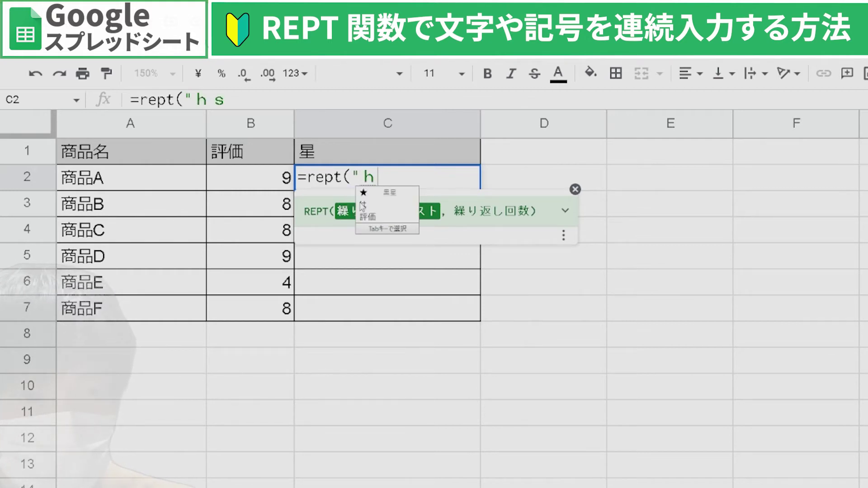
pyautogui.write('"')
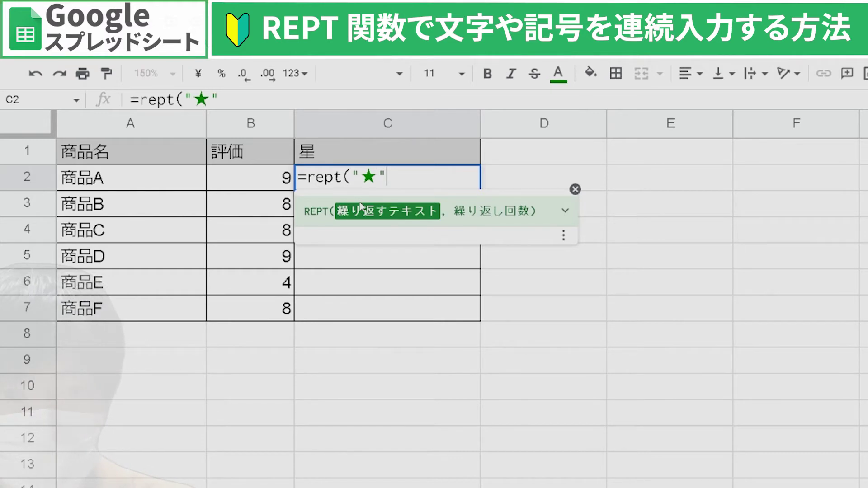
pyautogui.write(',')
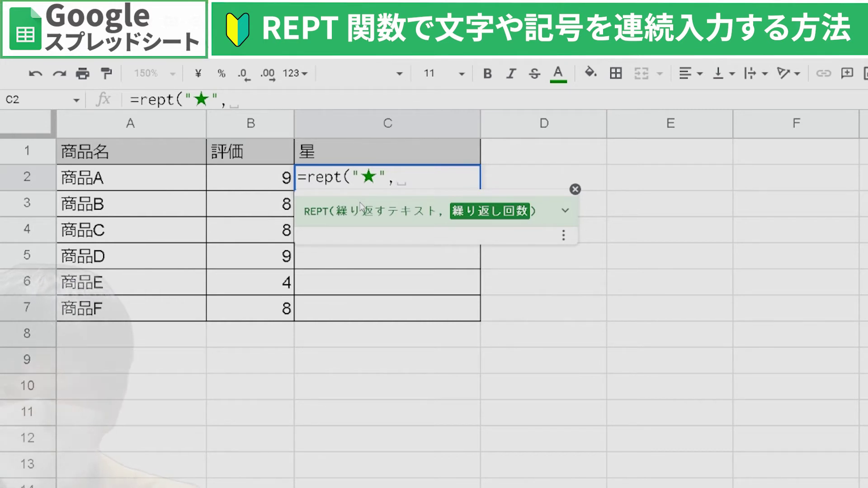
pyautogui.click(223, 187)
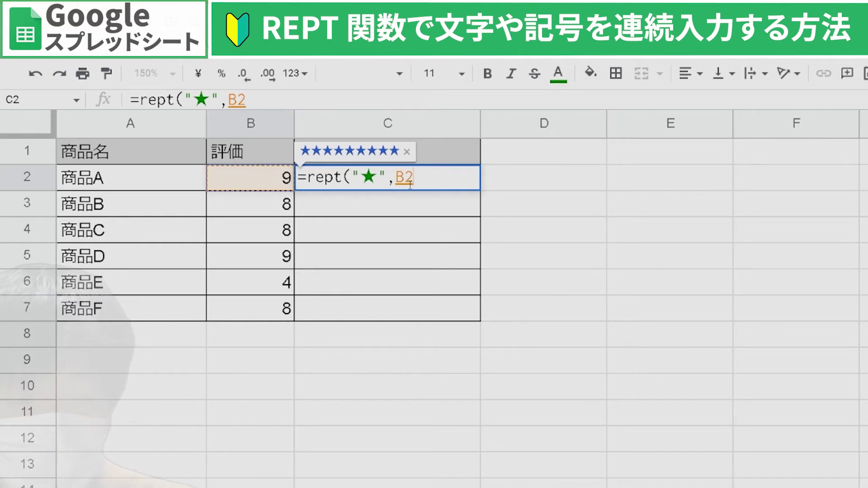
pyautogui.write(')')
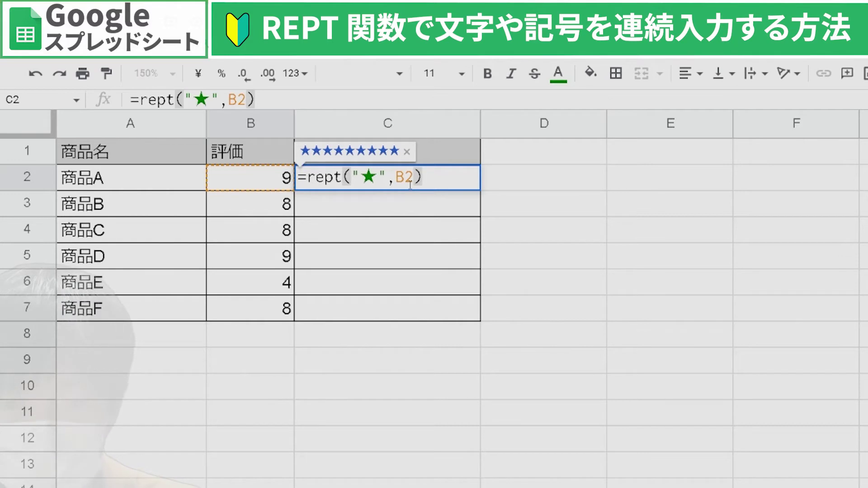
pyautogui.press('Return')
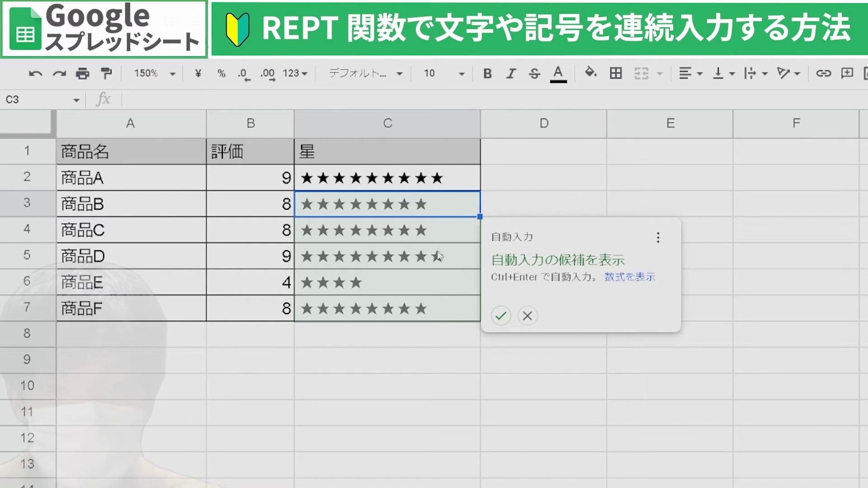
# Accept the autofill suggestion to fill C3:C7 with the REPT formula and check the filled cells
pyautogui.click(500, 318)
pyautogui.click(402, 233)
pyautogui.click(402, 258)
pyautogui.click(403, 282)
pyautogui.click(396, 212)
pyautogui.click(381, 180)
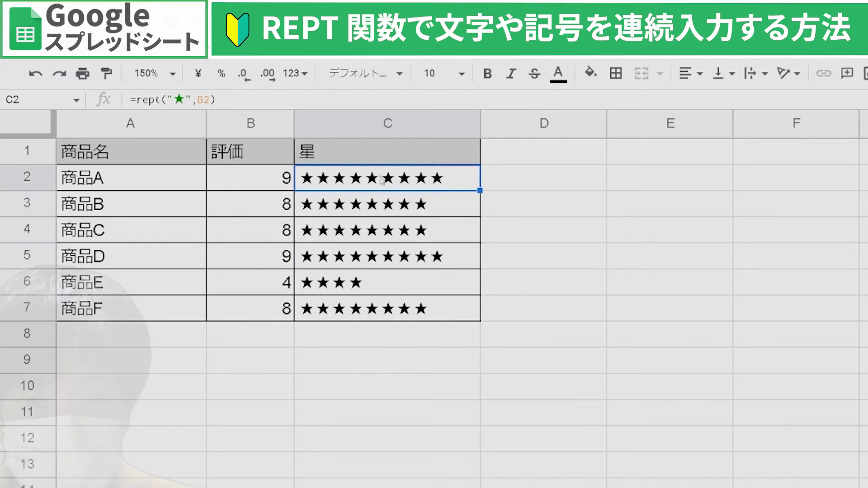
# Compare the rating in B2 with the star formulas in C2:C5
pyautogui.click(288, 178)
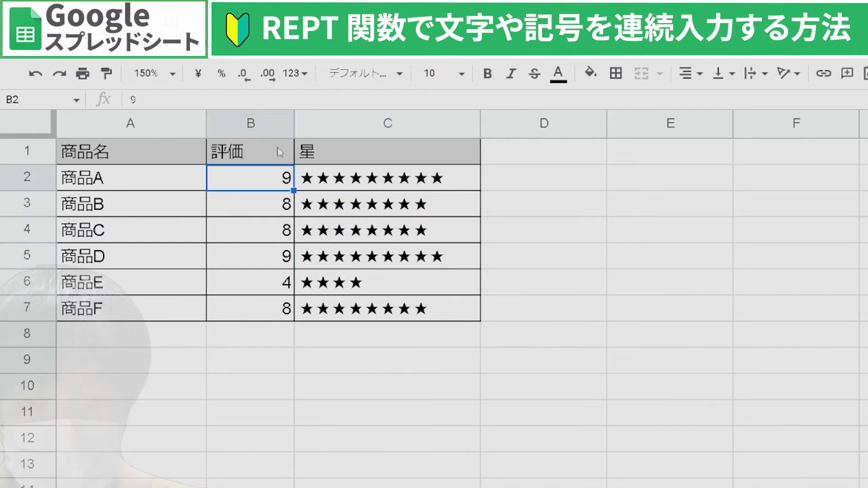
pyautogui.click(332, 187)
pyautogui.click(332, 233)
pyautogui.click(340, 203)
pyautogui.click(339, 187)
pyautogui.click(335, 208)
pyautogui.click(335, 183)
pyautogui.click(335, 230)
pyautogui.click(335, 257)
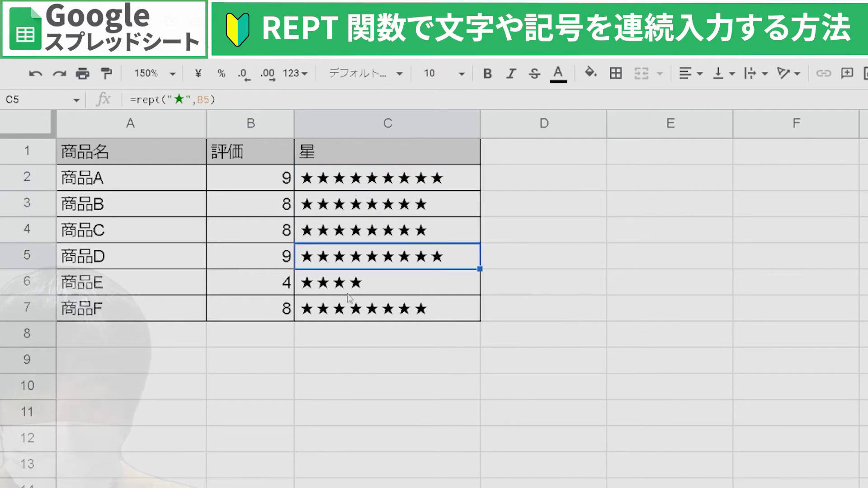
# Set the rating of 商品D in B5 to 1 and of 商品F in B7 to 5
pyautogui.click(270, 257)
pyautogui.write('1')
pyautogui.press('Return')
pyautogui.press('Down')
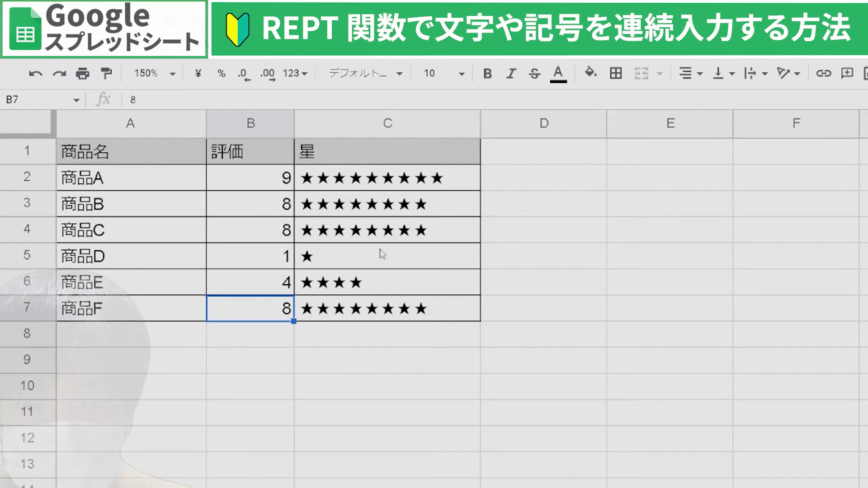
pyautogui.write('5')
pyautogui.press('Return')
# Set the rating of 商品B in B3 to 10
pyautogui.press('Up')
pyautogui.press('Up')
pyautogui.press('Up')
pyautogui.press('Up')
pyautogui.press('Up')
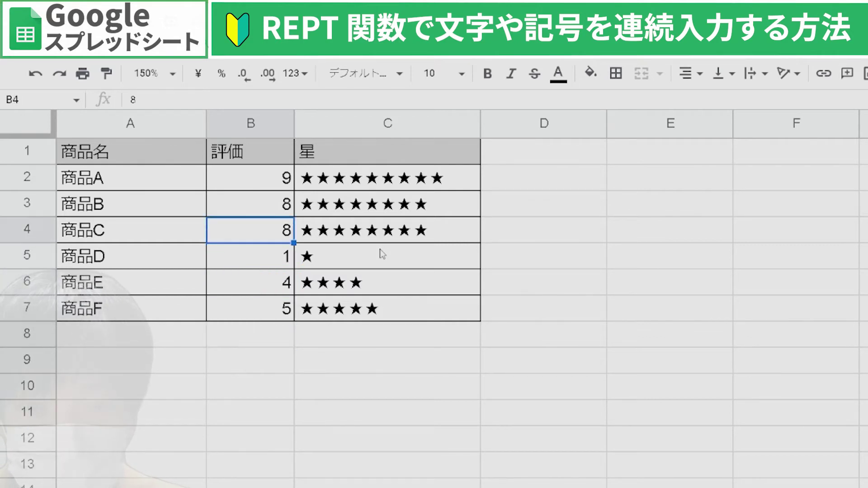
pyautogui.write('10')
pyautogui.press('Return')
# Set the rating of 商品A in B2 to 12
pyautogui.press('Up')
pyautogui.press('Up')
pyautogui.write('12')
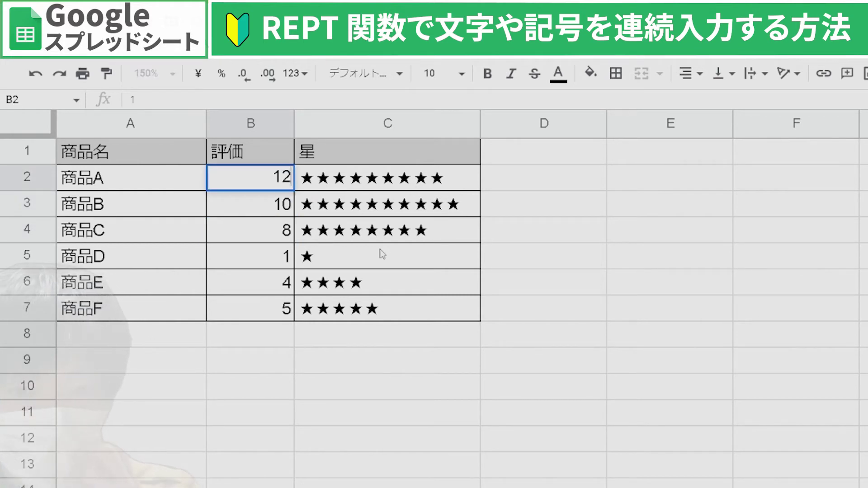
pyautogui.press('Return')
# Set the rating of 商品A in B2 to 4 and of 商品C in B4 to 9
pyautogui.press('Up')
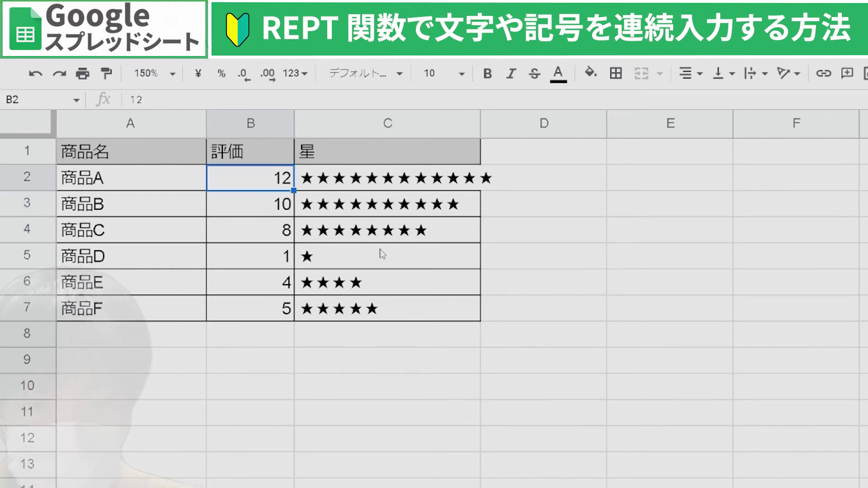
pyautogui.write('4')
pyautogui.press('Return')
pyautogui.press('Down')
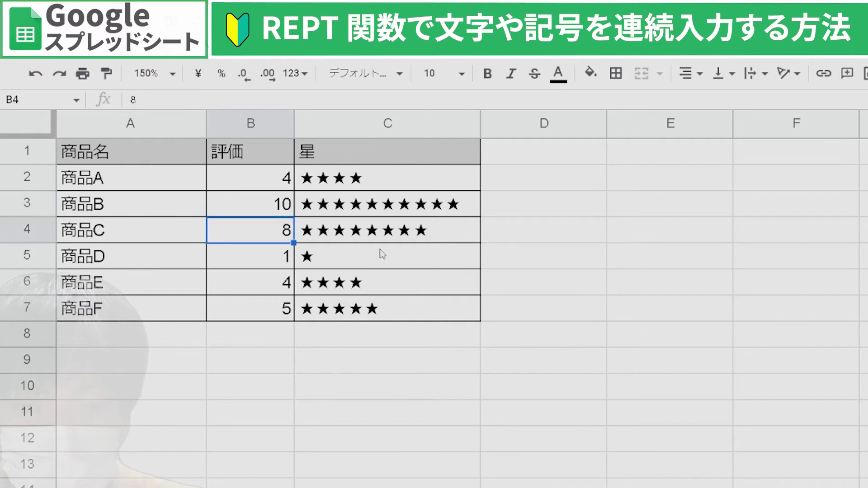
pyautogui.write('9')
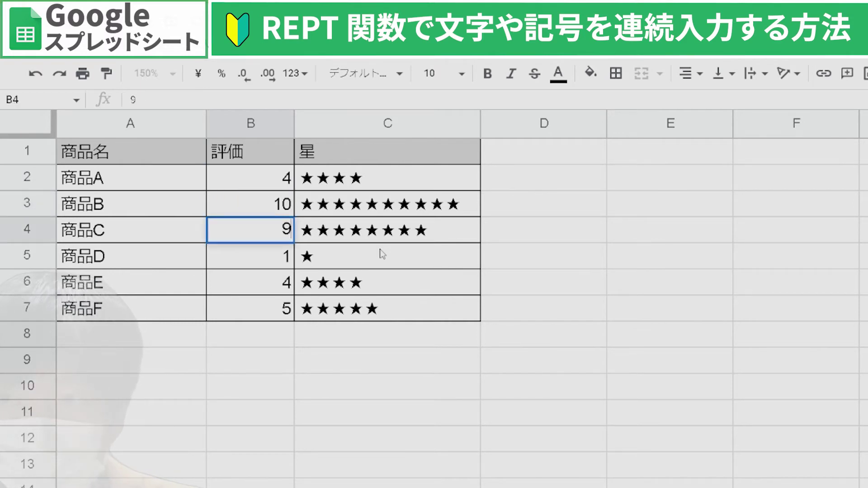
pyautogui.press('Return')
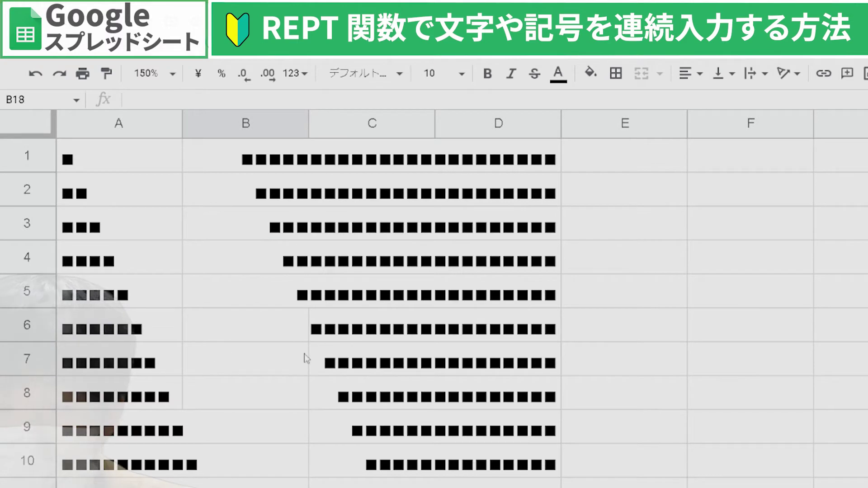
# Examine the ■ staircase pattern in columns A to D from row 1 down to row 23
pyautogui.click(306, 358)
pyautogui.scroll(-5, 305, 359)
pyautogui.scroll(5, 305, 360)
pyautogui.scroll(-3, 305, 362)
pyautogui.scroll(-5, 305, 362)
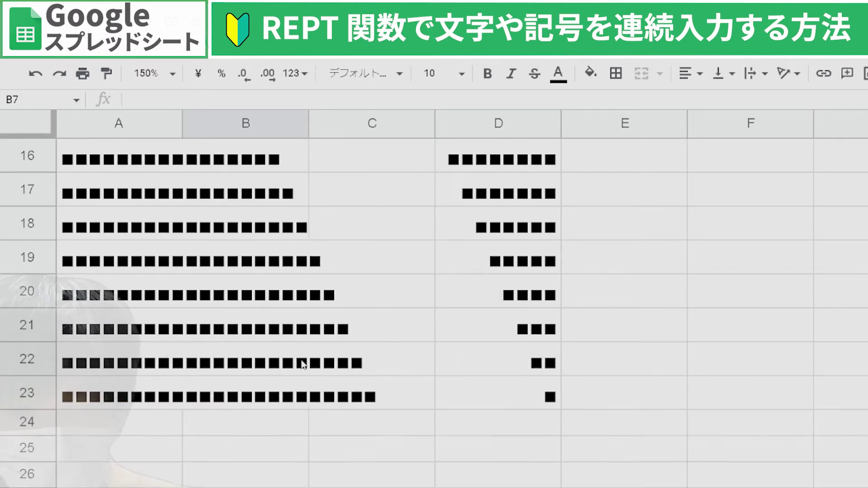
pyautogui.scroll(8, 304, 360)
pyautogui.click(273, 304)
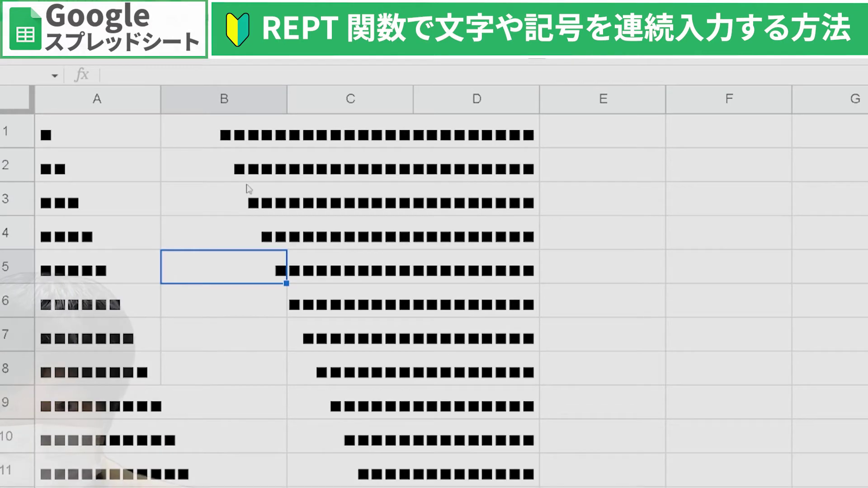
# Delete the whole ■ staircase pattern from A1:D23
pyautogui.click(245, 223)
pyautogui.click(131, 154)
pyautogui.moveTo(111, 128); pyautogui.dragTo(519, 266)
pyautogui.hotkey('ctrl', 'shift', 'Down')
pyautogui.press('Delete')
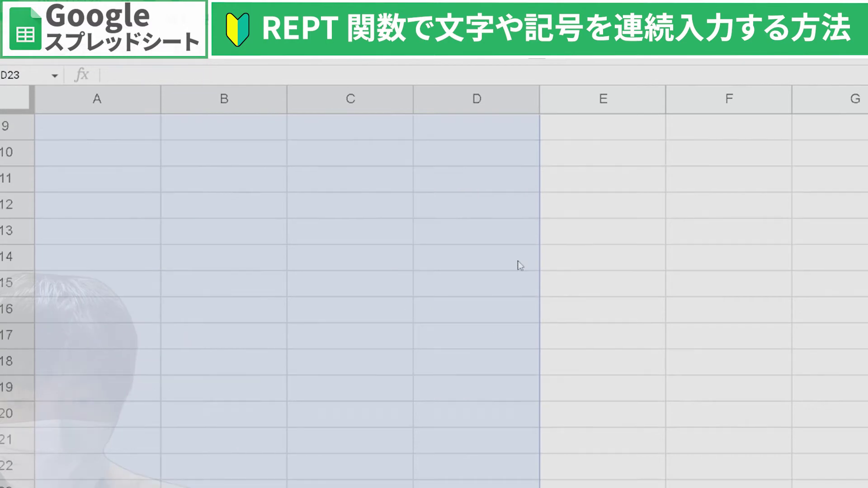
# Enter the formula =rept("■",1) in A1
pyautogui.hotkey('ctrl', 'Home')
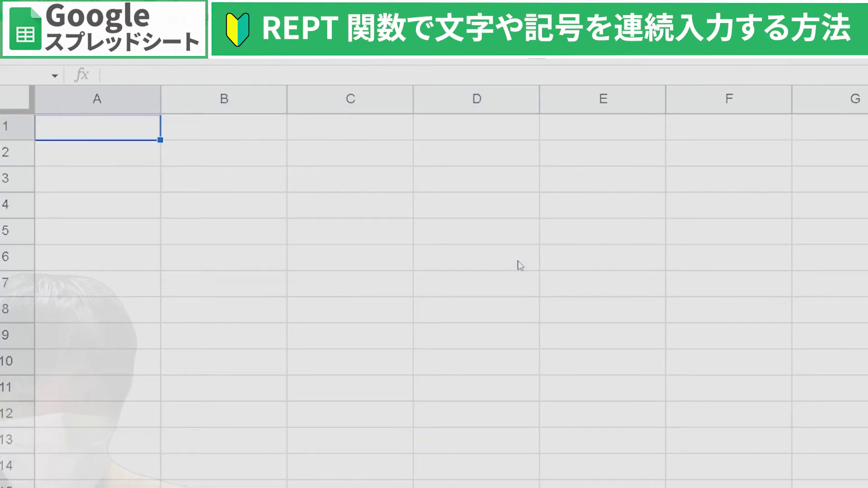
pyautogui.write('=')
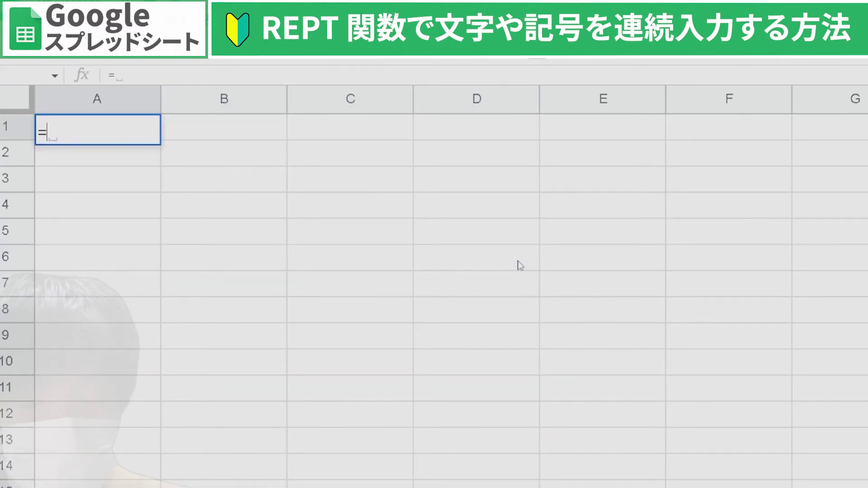
pyautogui.write('repo')
pyautogui.press('BackSpace')
pyautogui.press('BackSpace')
pyautogui.write('repo')
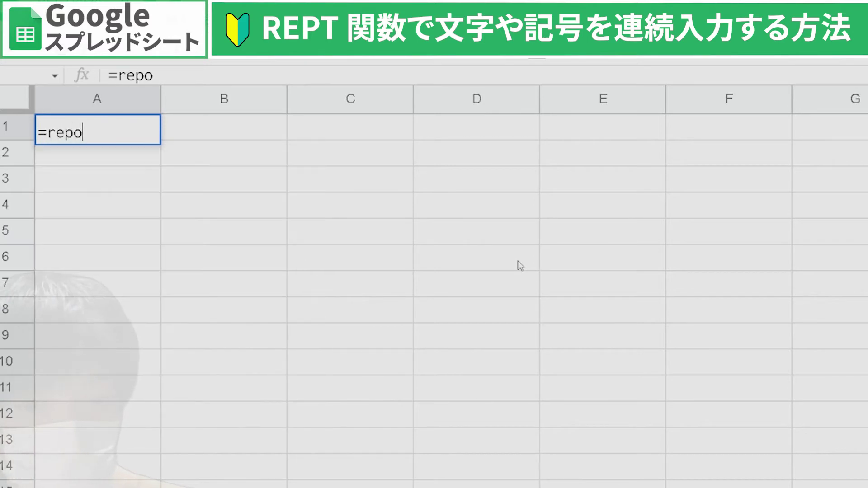
pyautogui.press('BackSpace')
pyautogui.write('t')
pyautogui.write('shikaku')
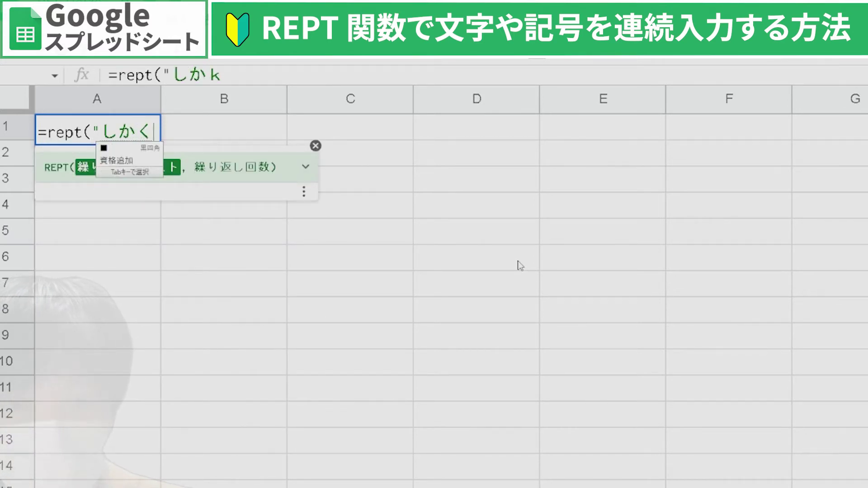
pyautogui.press('Tab')
pyautogui.write('",1')
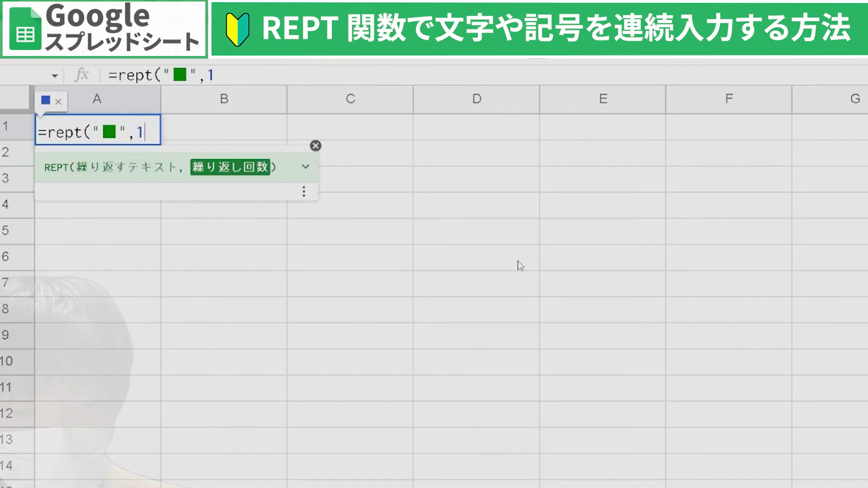
pyautogui.write(')')
pyautogui.press('Return')
pyautogui.press('Up')
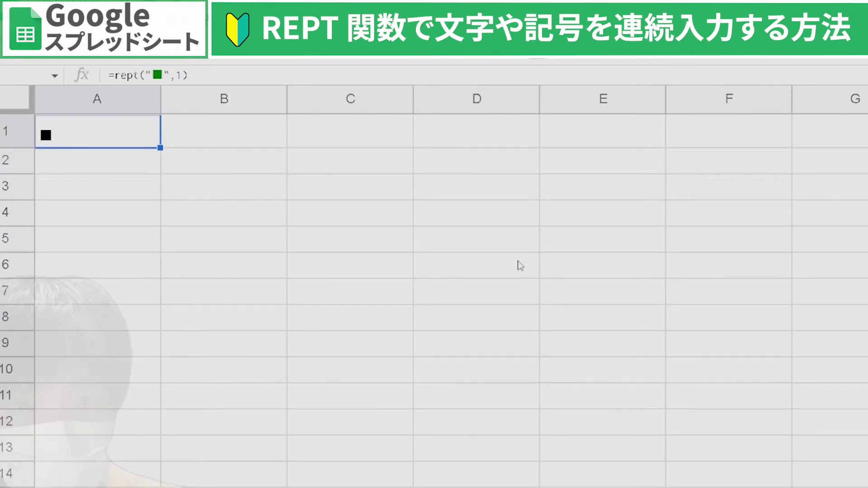
pyautogui.press('Down')
pyautogui.press('Up')
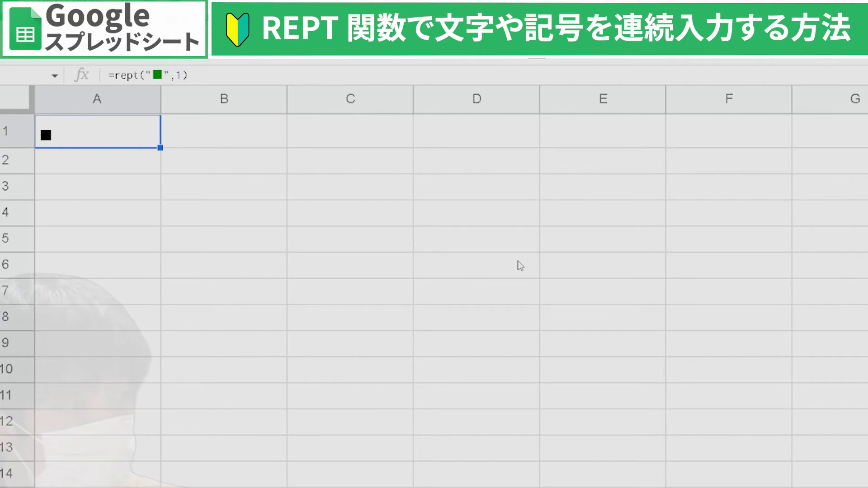
# Enter the REPT formula in A2 with the ■ symbol and a repeat count of 2
pyautogui.press('Down')
pyautogui.press('Return')
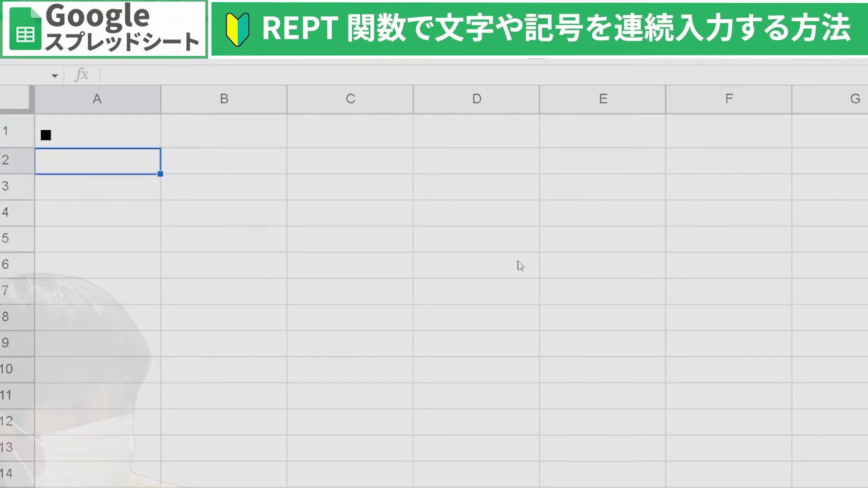
pyautogui.write('=rept("■",1)')
pyautogui.press('F2')
pyautogui.press('Left')
pyautogui.press('BackSpace')
pyautogui.write('2')
pyautogui.press('Return')
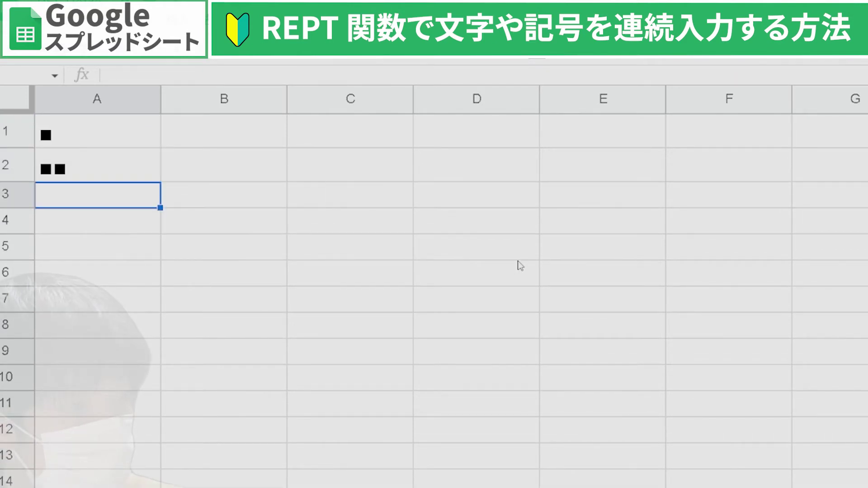
# Enter =rept("■",3) in A3 as the third row of the pattern
pyautogui.press('Return')
pyautogui.write('=rept("■",2)')
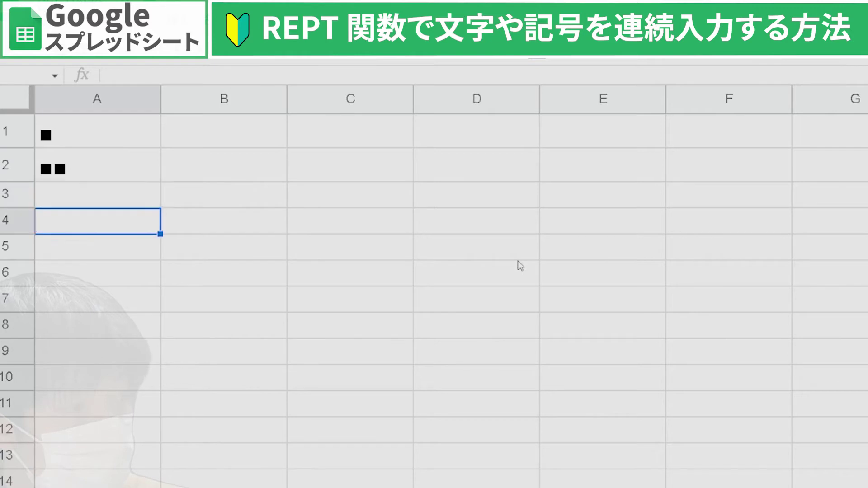
pyautogui.press('Return')
pyautogui.press('Left')
pyautogui.press('BackSpace')
pyautogui.write('3')
pyautogui.press('Return')
pyautogui.press('Return')
pyautogui.press('Up')
pyautogui.press('Up')
pyautogui.press('Down')
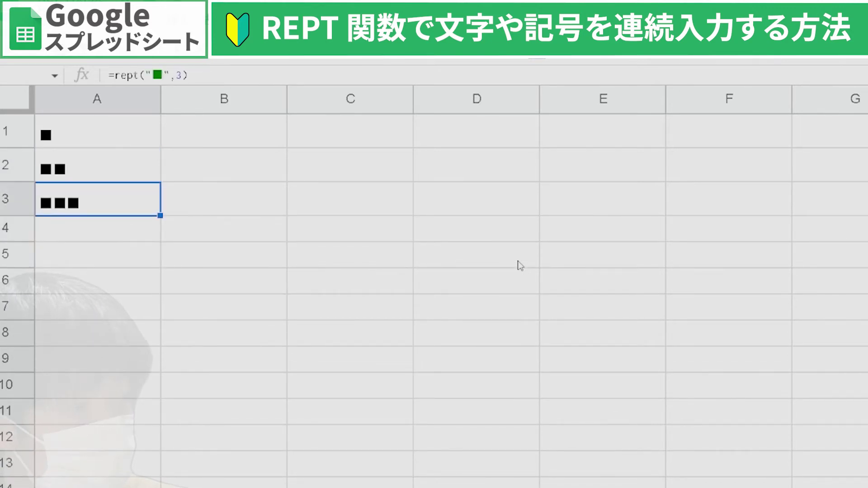
# Replace the fixed repeat count in A1 so its formula becomes =rept("■",row())
pyautogui.press('Down')
pyautogui.press('Down')
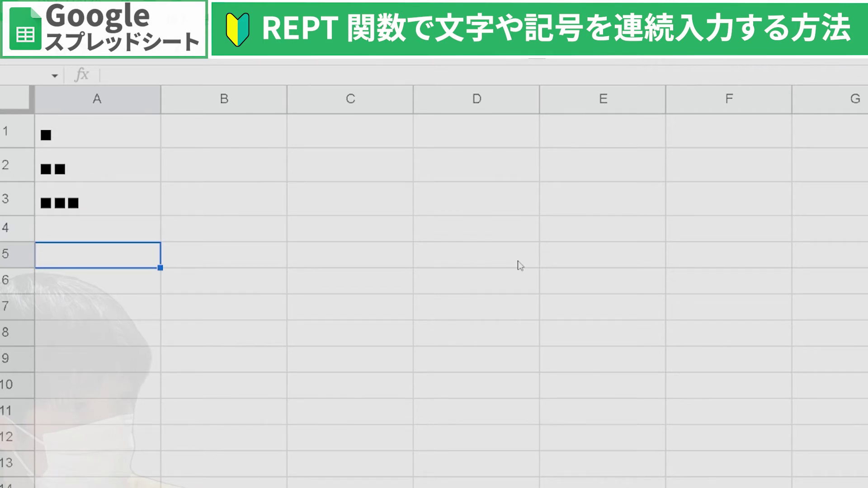
pyautogui.press('Down')
pyautogui.press('Down')
pyautogui.press('Up')
pyautogui.press('Up')
pyautogui.press('Up')
pyautogui.press('Up')
pyautogui.press('Up')
pyautogui.press('Up')
pyautogui.press('Return')
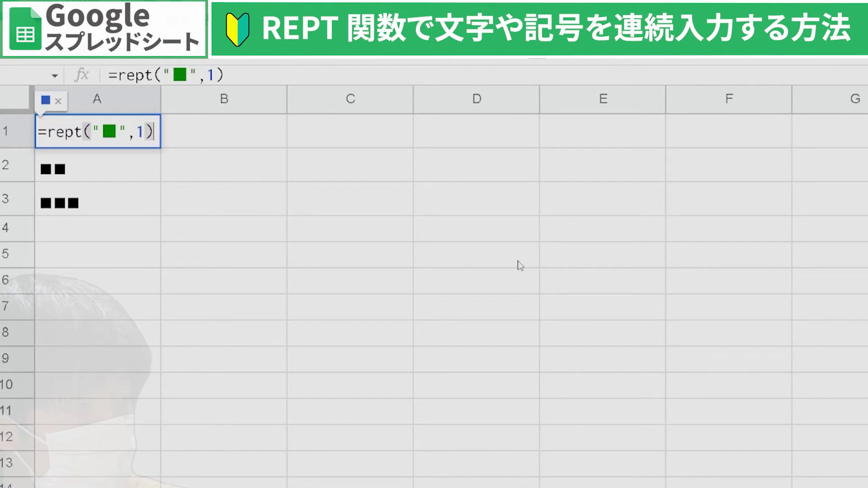
pyautogui.press('Left')
pyautogui.press('BackSpace')
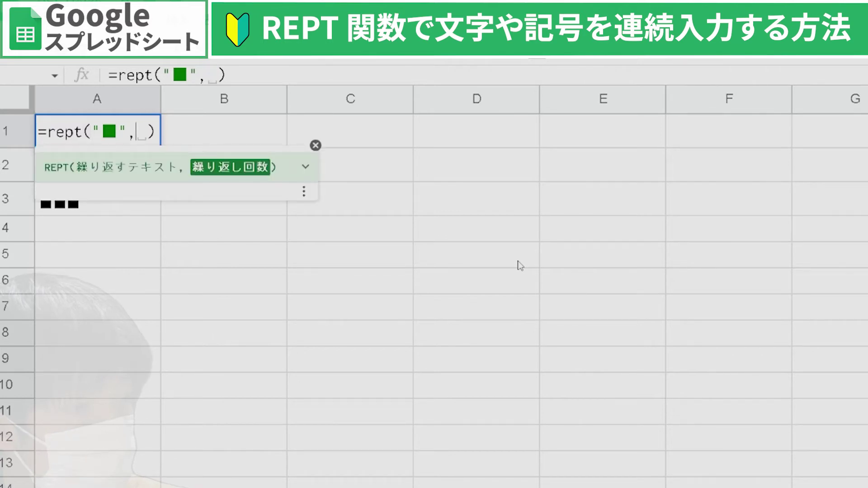
pyautogui.write('roe')
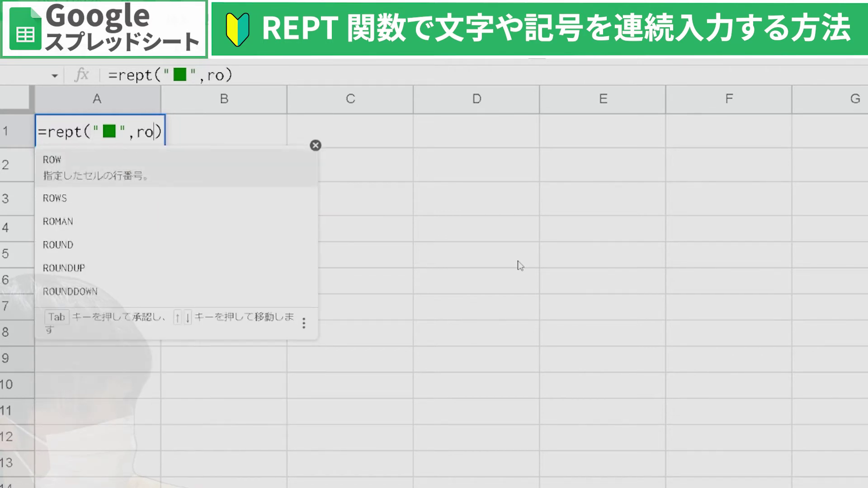
pyautogui.press('BackSpace')
pyautogui.write('w()')
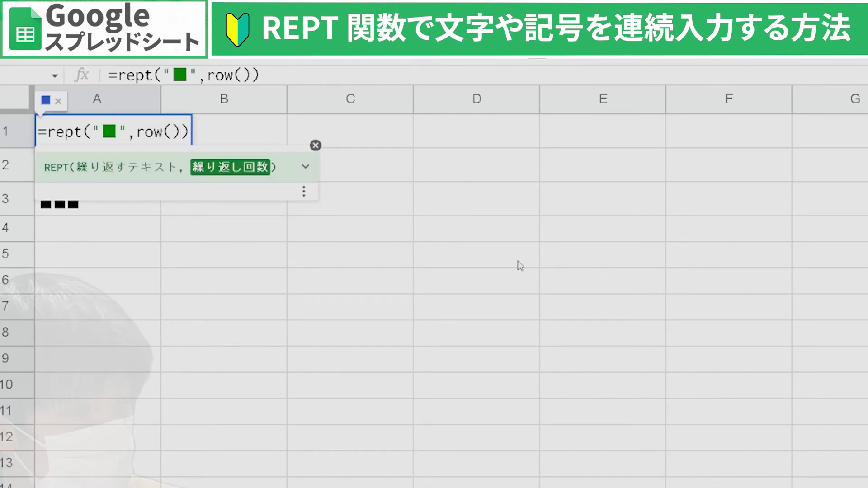
pyautogui.press('Return')
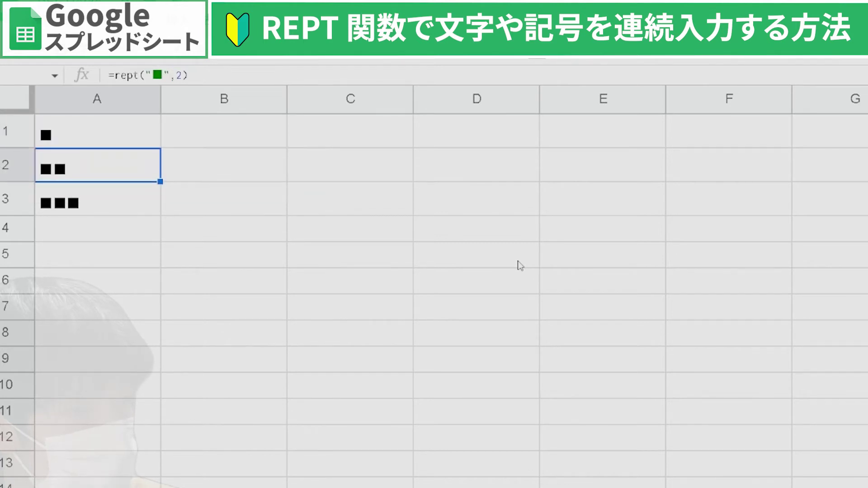
# Fill the A1 formula down column A to row 18
pyautogui.press('Up')
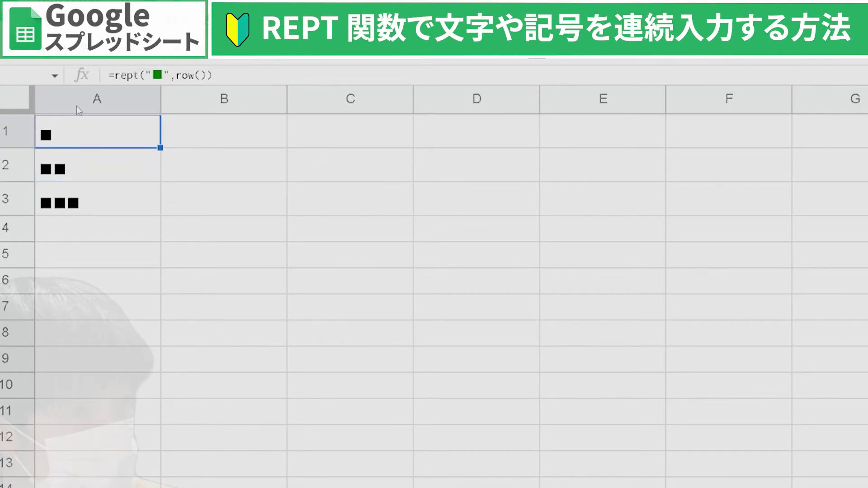
pyautogui.click(7, 129)
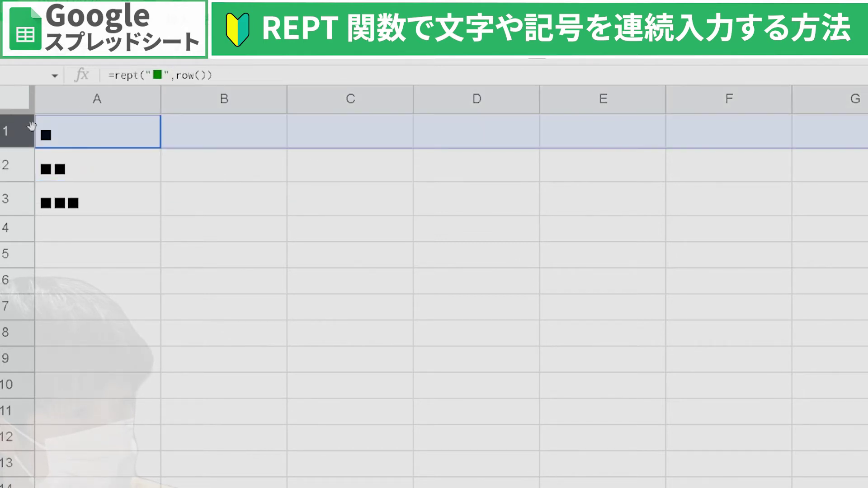
pyautogui.click(113, 136)
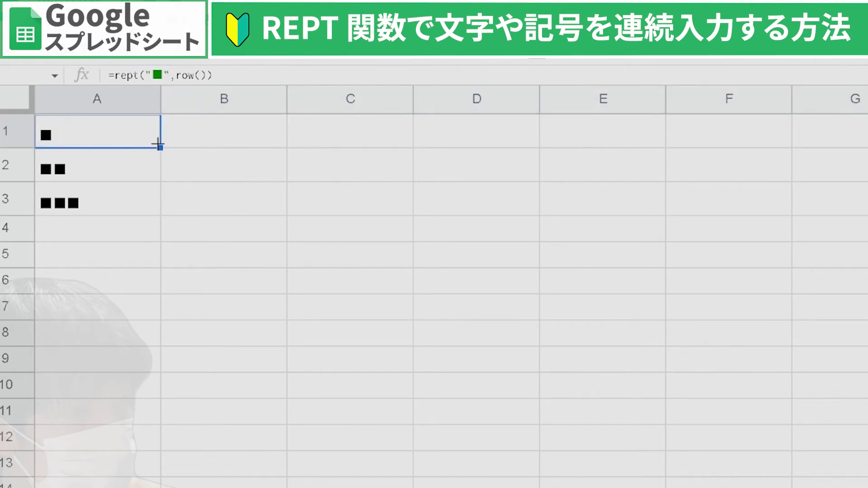
pyautogui.moveTo(160, 147); pyautogui.dragTo(178, 487)
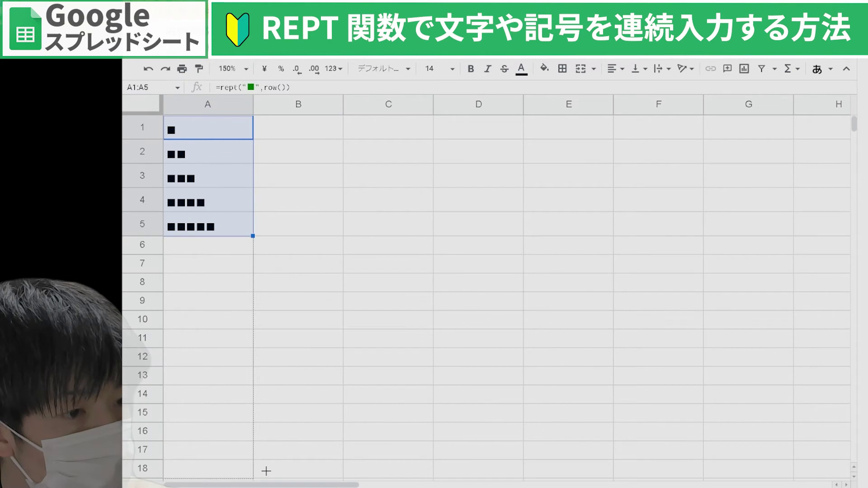
pyautogui.moveTo(266, 471); pyautogui.dragTo(266, 471)
pyautogui.click(208, 368)
pyautogui.click(208, 258)
# Select A1:A31 and extend the row-based REPT formula down through that range
pyautogui.press('Up')
pyautogui.press('Up')
pyautogui.press('Up')
pyautogui.press('Up')
pyautogui.press('Up')
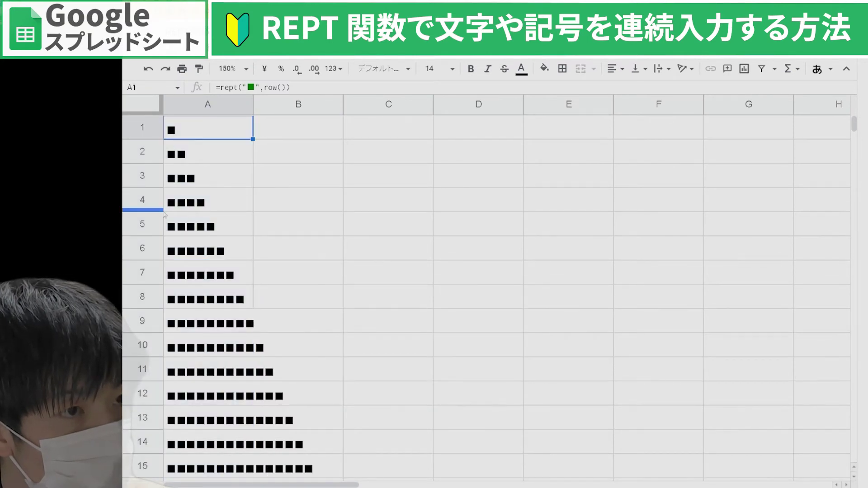
pyautogui.hotkey('shift', 'Down')
pyautogui.hotkey('shift', 'Down')
pyautogui.hotkey('shift', 'Down')
pyautogui.hotkey('shift', 'Down')
pyautogui.hotkey('shift', 'Down')
pyautogui.hotkey('shift', 'Down')
pyautogui.hotkey('shift', 'Down')
pyautogui.hotkey('shift', 'Down')
pyautogui.hotkey('shift', 'Down')
pyautogui.hotkey('shift', 'Down')
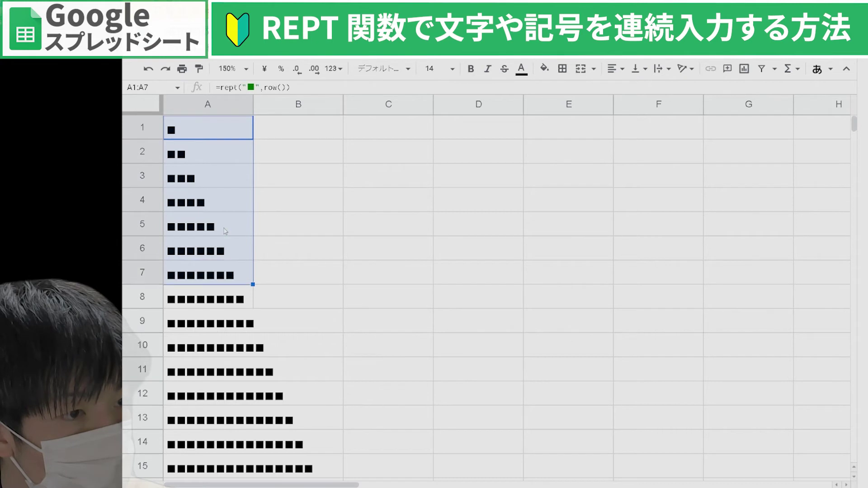
pyautogui.hotkey('shift', 'Down')
pyautogui.hotkey('shift', 'Down')
pyautogui.hotkey('shift', 'Down')
pyautogui.hotkey('shift', 'Down')
pyautogui.hotkey('shift', 'Down')
pyautogui.hotkey('shift', 'Down')
pyautogui.hotkey('shift', 'Down')
pyautogui.hotkey('shift', 'Down')
pyautogui.hotkey('shift', 'Down')
pyautogui.hotkey('shift', 'Down')
pyautogui.hotkey('shift', 'Down')
pyautogui.hotkey('shift', 'Down')
pyautogui.hotkey('shift', 'Down')
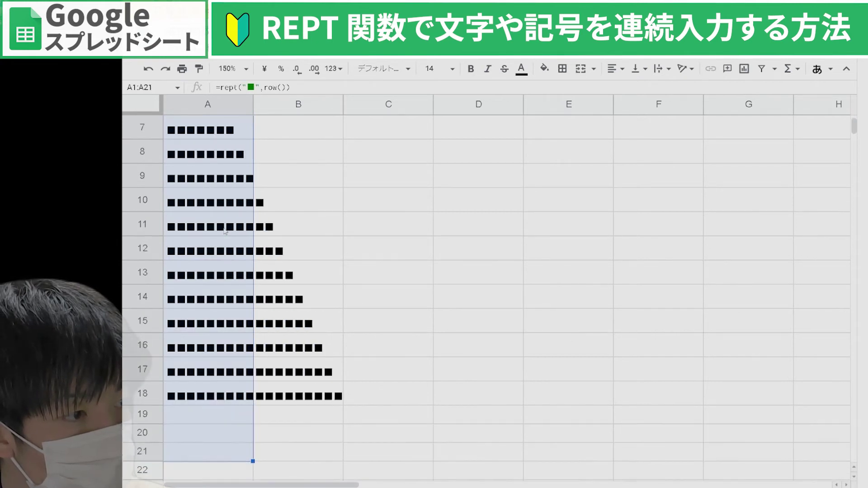
pyautogui.hotkey('shift', 'Down')
pyautogui.hotkey('shift', 'Down')
pyautogui.hotkey('shift', 'Down')
pyautogui.hotkey('shift', 'Down')
pyautogui.hotkey('shift', 'Down')
pyautogui.hotkey('shift', 'Down')
pyautogui.hotkey('shift', 'Down')
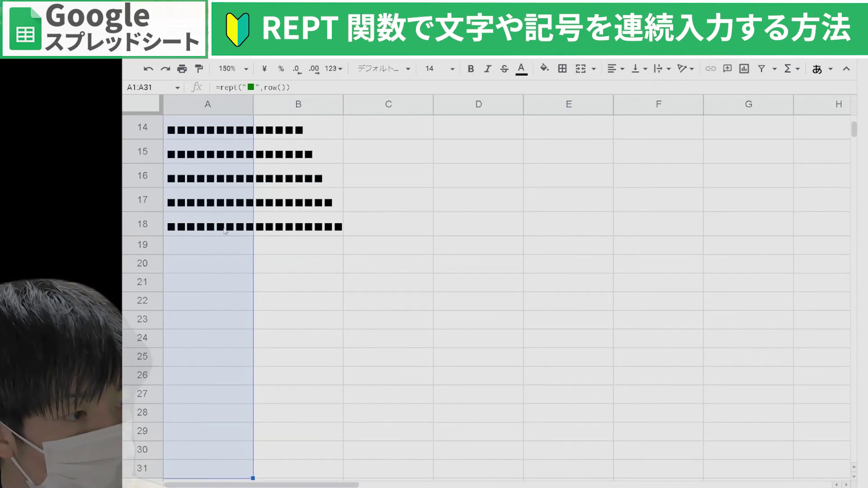
# Look over the ■ staircase and the formulas in column A
pyautogui.hotkey('ctrl', 'Home')
pyautogui.press('Down')
pyautogui.press('Down')
pyautogui.press('Down')
pyautogui.press('Down')
pyautogui.press('Down')
pyautogui.press('Down')
pyautogui.press('Down')
pyautogui.press('Down')
pyautogui.press('Down')
pyautogui.press('Down')
pyautogui.press('Down')
pyautogui.press('Down')
pyautogui.press('Down')
pyautogui.press('Up')
pyautogui.press('Up')
pyautogui.press('Up')
pyautogui.press('Up')
pyautogui.press('Up')
pyautogui.press('Up')
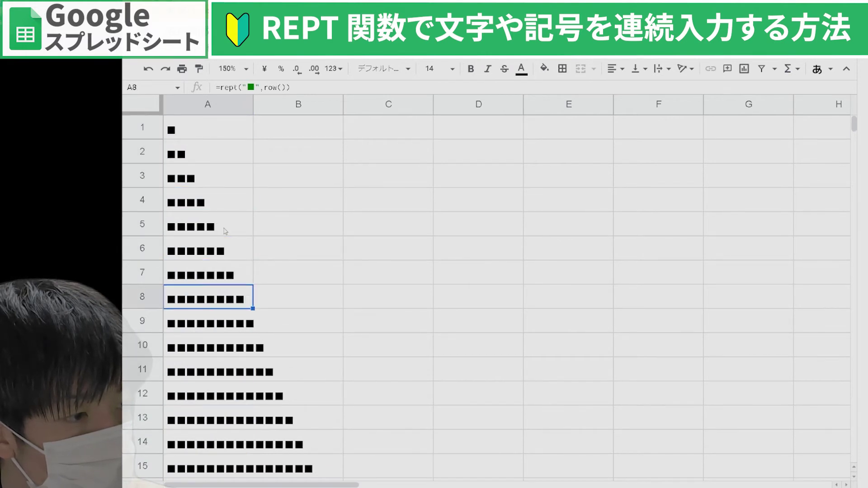
pyautogui.hotkey('ctrl', 'Home')
pyautogui.press('Right')
pyautogui.press('Right')
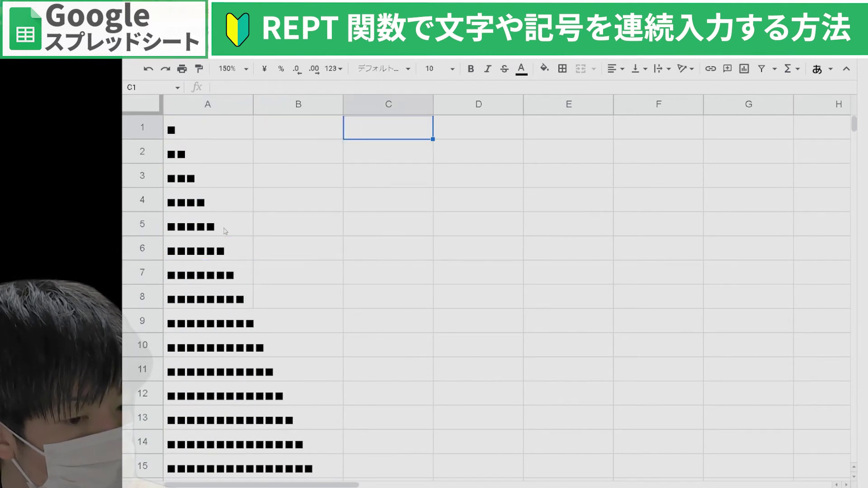
# Delete the contents of rows 14 to 31 below the staircase and return to C1
pyautogui.scroll(-3, 188, 262)
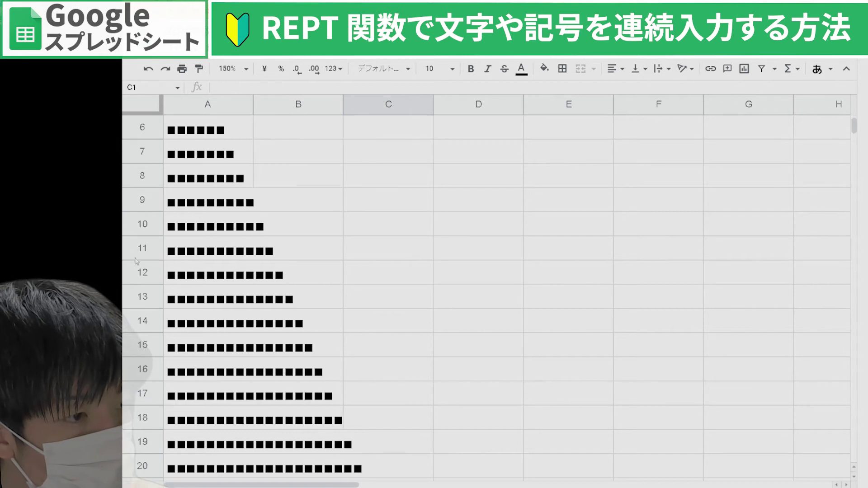
pyautogui.click(143, 324)
pyautogui.hotkey('shift', 'Down')
pyautogui.hotkey('shift', 'Down')
pyautogui.hotkey('shift', 'Down')
pyautogui.hotkey('shift', 'Down')
pyautogui.hotkey('shift', 'Down')
pyautogui.hotkey('shift', 'Down')
pyautogui.hotkey('shift', 'Down')
pyautogui.hotkey('shift', 'Down')
pyautogui.hotkey('shift', 'Down')
pyautogui.hotkey('shift', 'Down')
pyautogui.hotkey('shift', 'Down')
pyautogui.hotkey('shift', 'Down')
pyautogui.hotkey('shift', 'Down')
pyautogui.hotkey('shift', 'Down')
pyautogui.hotkey('shift', 'Down')
pyautogui.hotkey('shift', 'Down')
pyautogui.hotkey('shift', 'Down')
pyautogui.press('Delete')
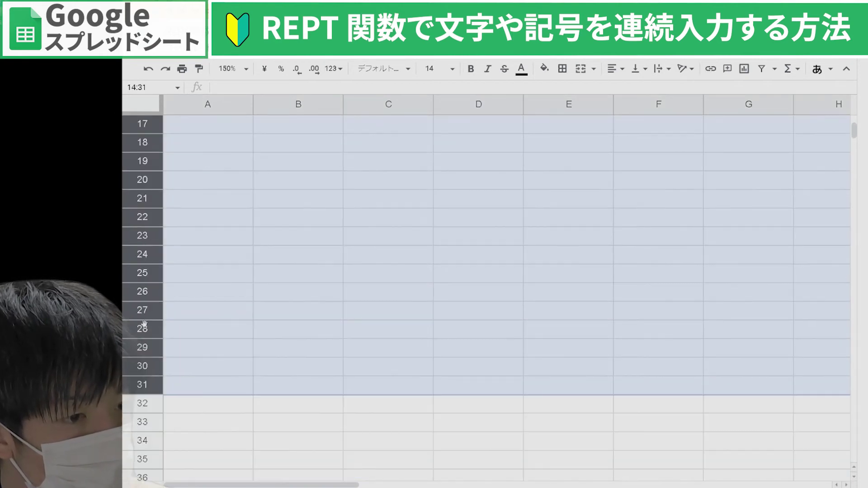
pyautogui.press('Up')
pyautogui.hotkey('ctrl', 'Home')
pyautogui.press('Right')
pyautogui.press('Right')
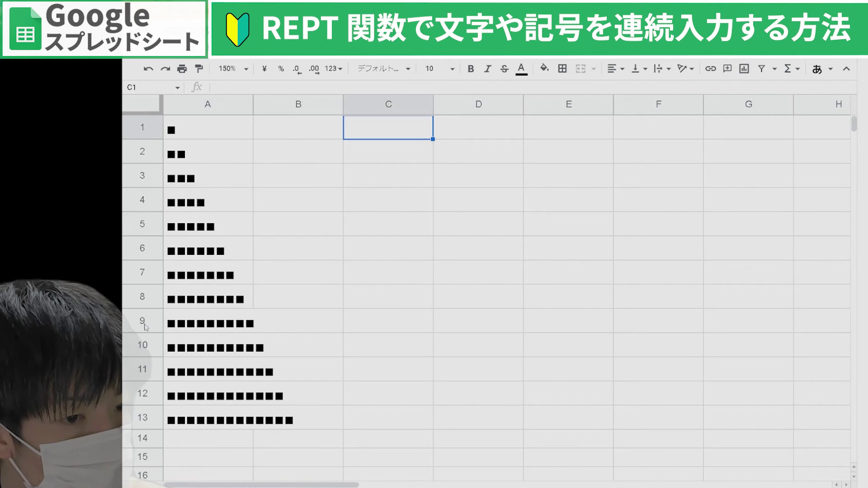
# Examine row 13, the last row of the staircase, to see how many symbols it repeats
pyautogui.hotkey('ctrl', 'Home')
pyautogui.click(182, 428)
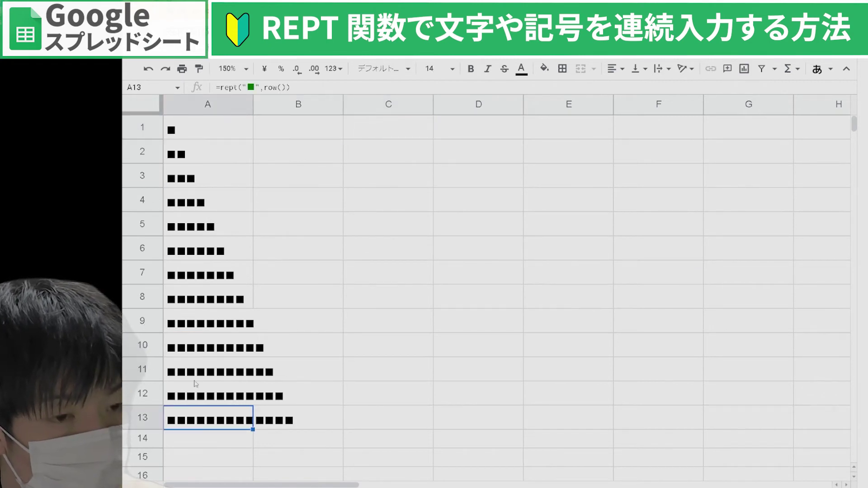
pyautogui.hotkey('ctrl', 'Home')
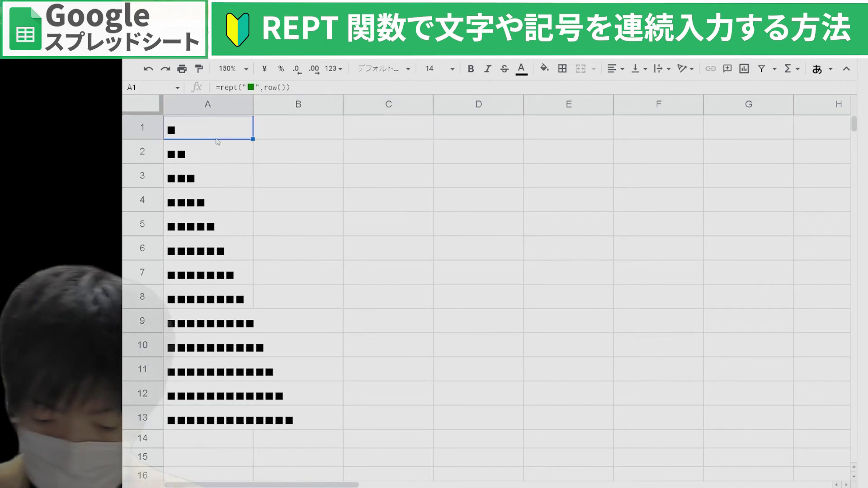
pyautogui.press('Right')
pyautogui.press('Right')
pyautogui.click(199, 433)
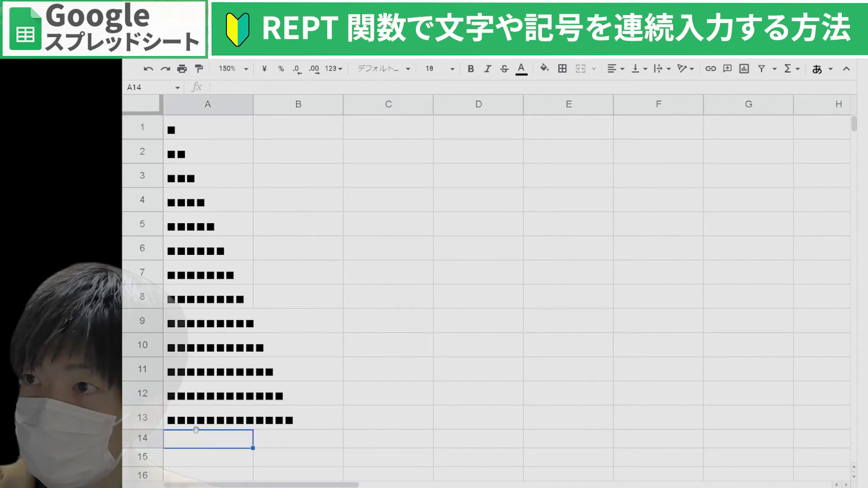
pyautogui.click(157, 420)
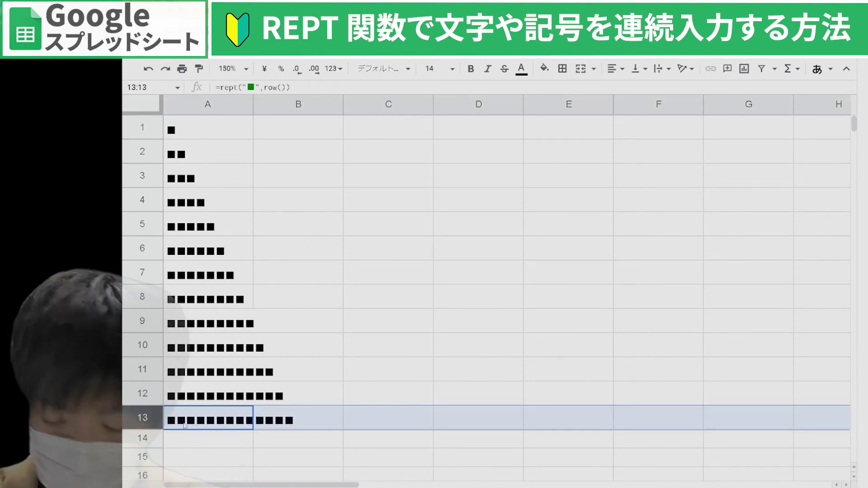
pyautogui.click(227, 422)
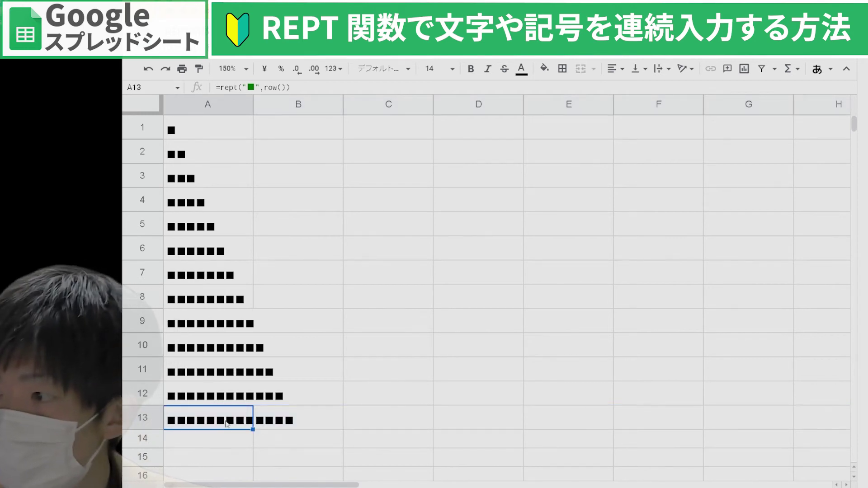
pyautogui.moveTo(266, 420); pyautogui.dragTo(300, 421)
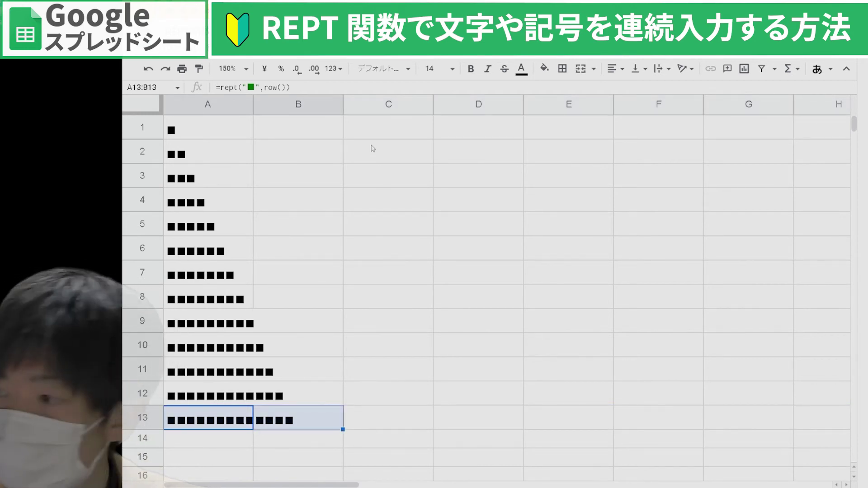
# Enter the formula =rept("■",13) in C1
pyautogui.click(387, 145)
pyautogui.click(380, 136)
pyautogui.write('=')
pyautogui.write('rept(')
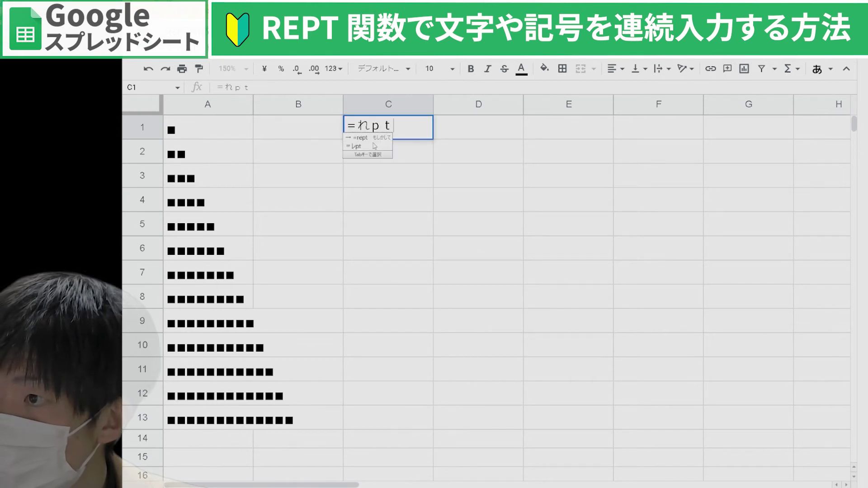
pyautogui.press('Tab')
pyautogui.write('"')
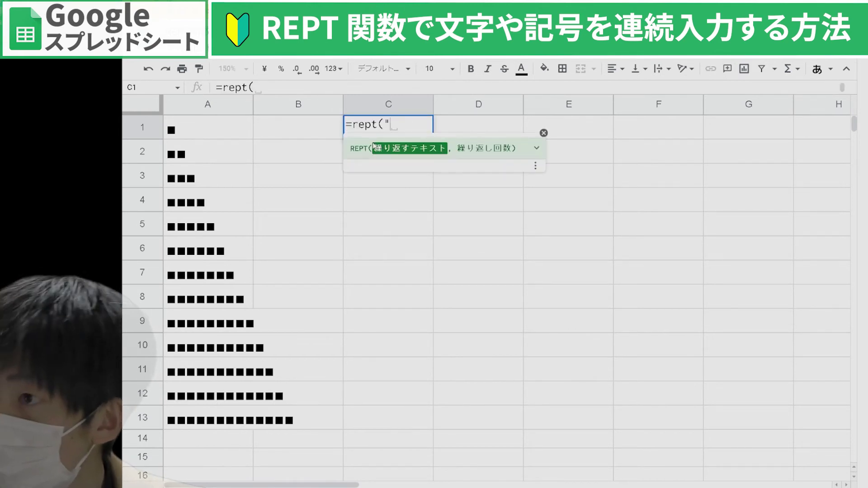
pyautogui.write('shikaku')
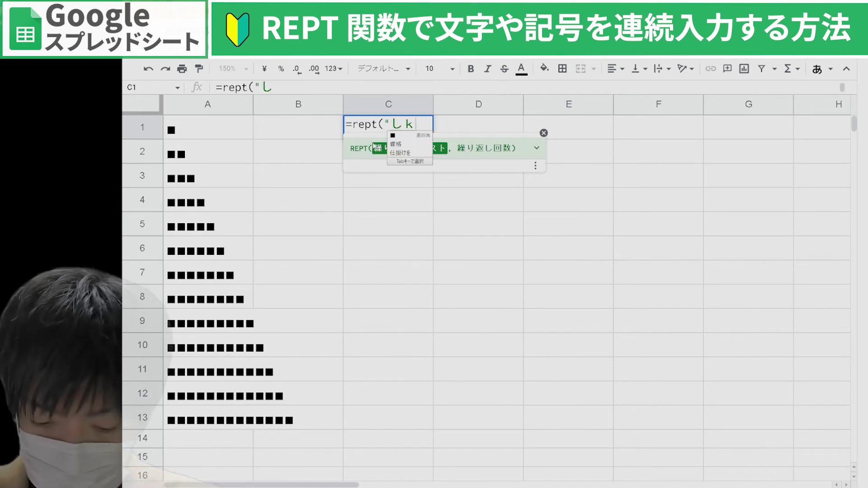
pyautogui.press('space')
pyautogui.press('Return')
pyautogui.write('"')
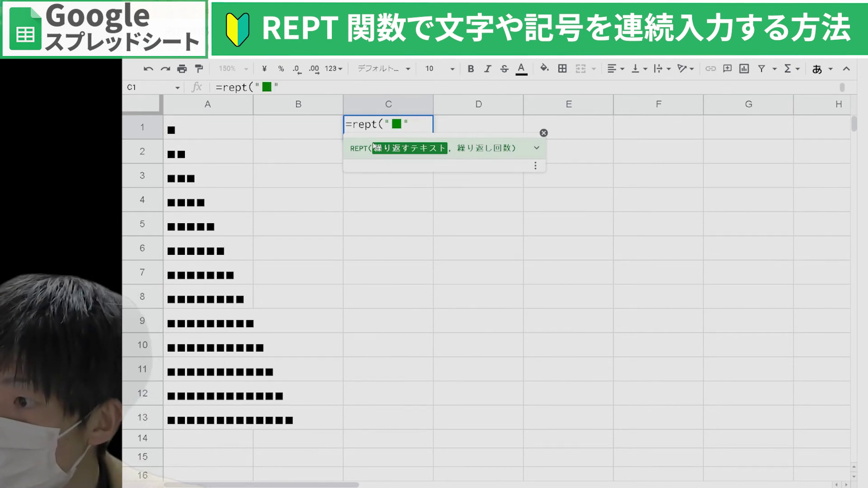
pyautogui.write(',13)')
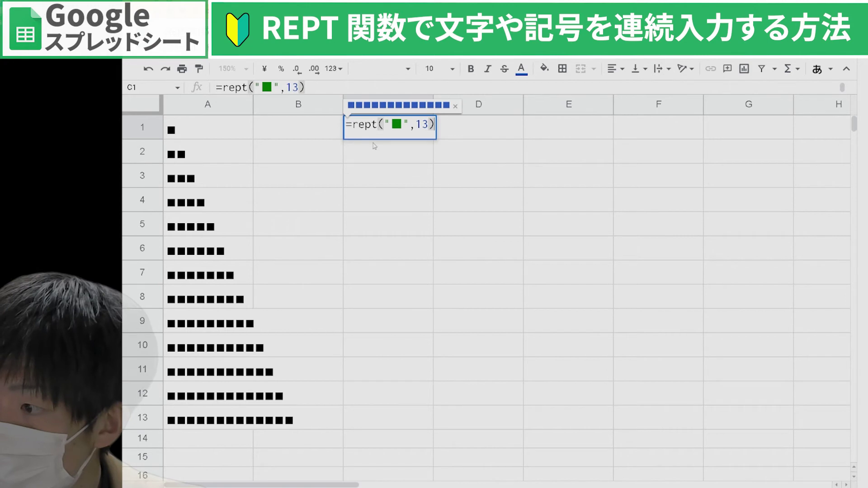
pyautogui.press('Return')
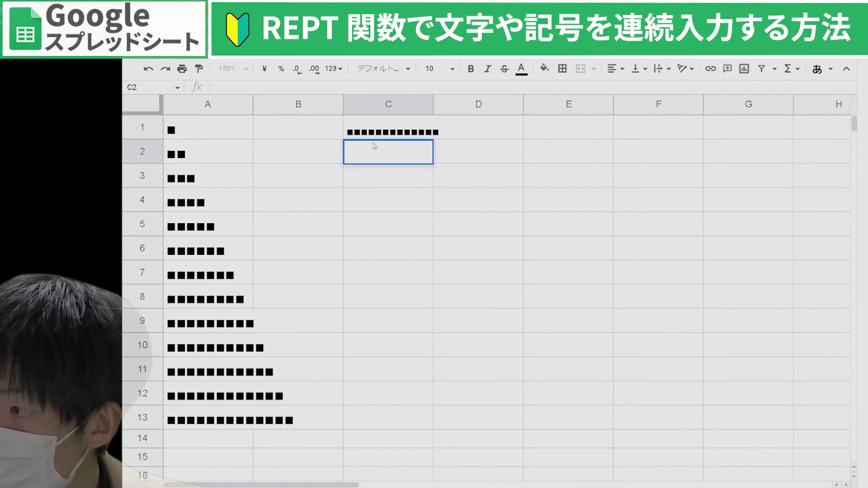
# Copy the C1 formula into C2 and set its repeat count to 12
pyautogui.hotkey('ctrl', 'd')
pyautogui.press('Return')
pyautogui.press('Left')
pyautogui.press('BackSpace')
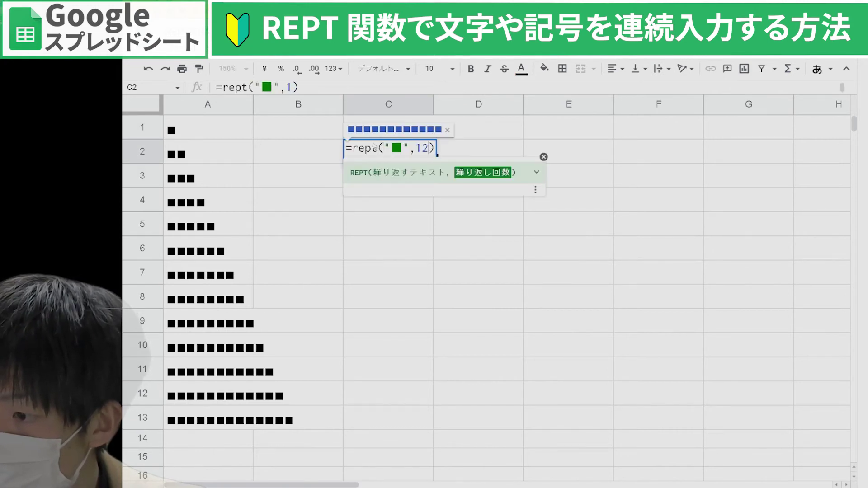
pyautogui.write('3')
pyautogui.press('Return')
# Enter the descending repeat counts 13, 12, 11 and 10 in D1:D4
pyautogui.press('Up')
pyautogui.press('Up')
pyautogui.press('Right')
pyautogui.write('13')
pyautogui.press('Return')
pyautogui.write('12')
pyautogui.press('Return')
pyautogui.write('14')
pyautogui.press('Return')
pyautogui.press('Up')
pyautogui.write('11')
pyautogui.press('Return')
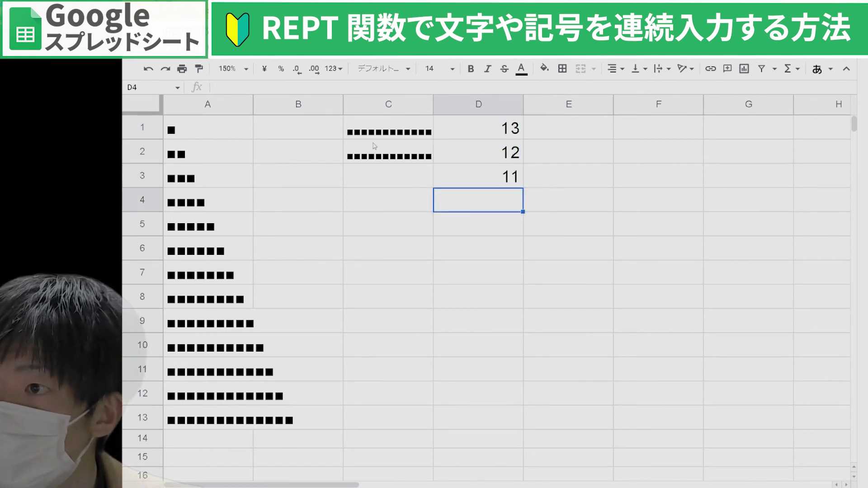
pyautogui.write('10')
pyautogui.press('Return')
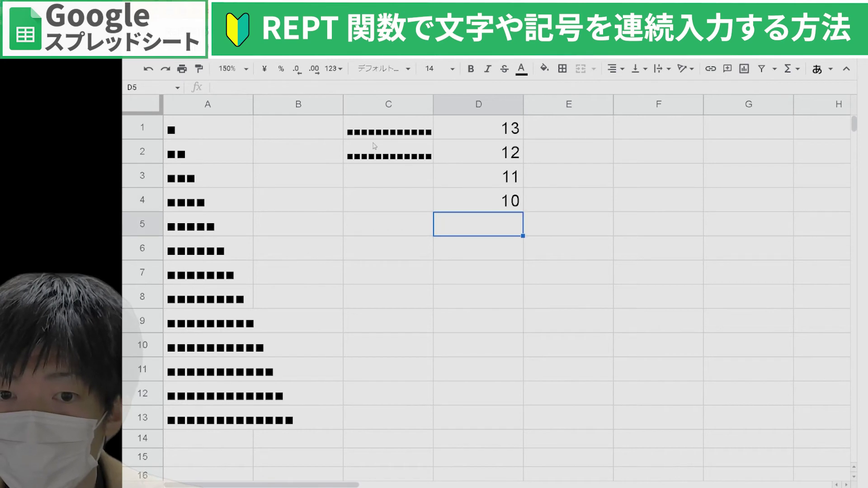
# Replace the fixed repeat count in the C1 REPT formula with row()
pyautogui.click(374, 133)
pyautogui.press('Right')
pyautogui.press('Left')
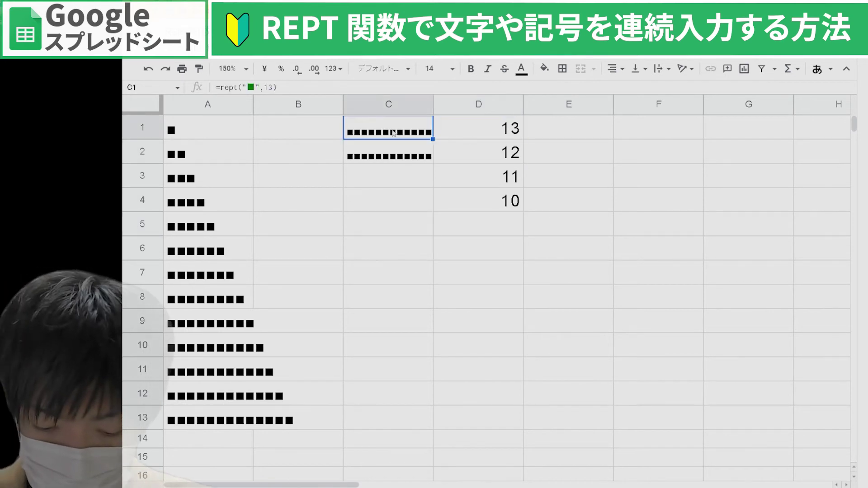
pyautogui.press('Return')
pyautogui.moveTo(414, 124); pyautogui.dragTo(428, 124)
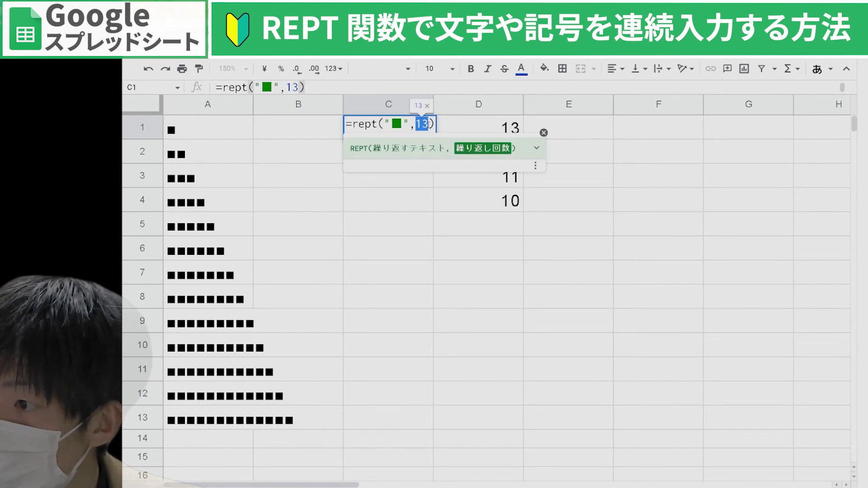
pyautogui.write('row()')
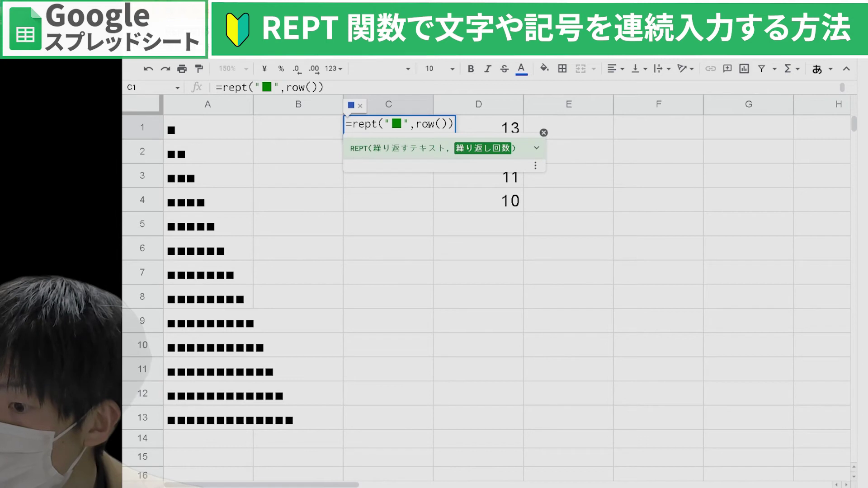
# Subtract row() from 14 in C1 so the formula reads =rept("■",14-row())
pyautogui.press('Left')
pyautogui.press('Left')
pyautogui.press('Left')
pyautogui.press('Left')
pyautogui.press('Left')
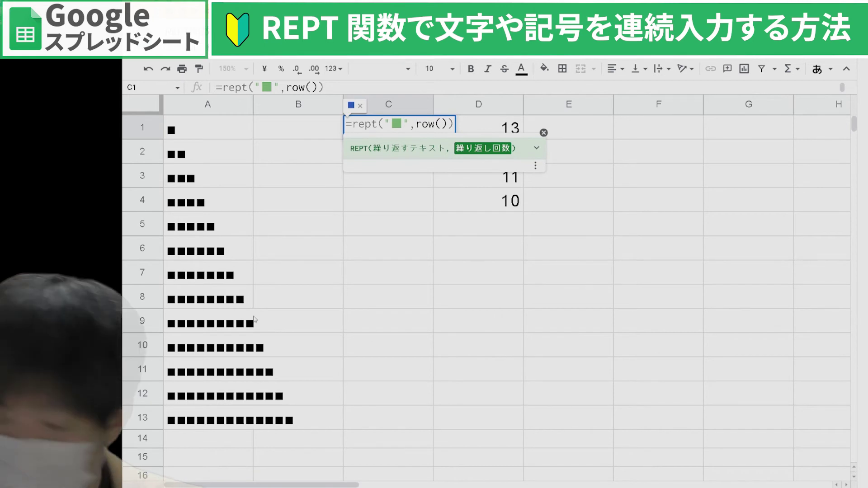
pyautogui.write('14-')
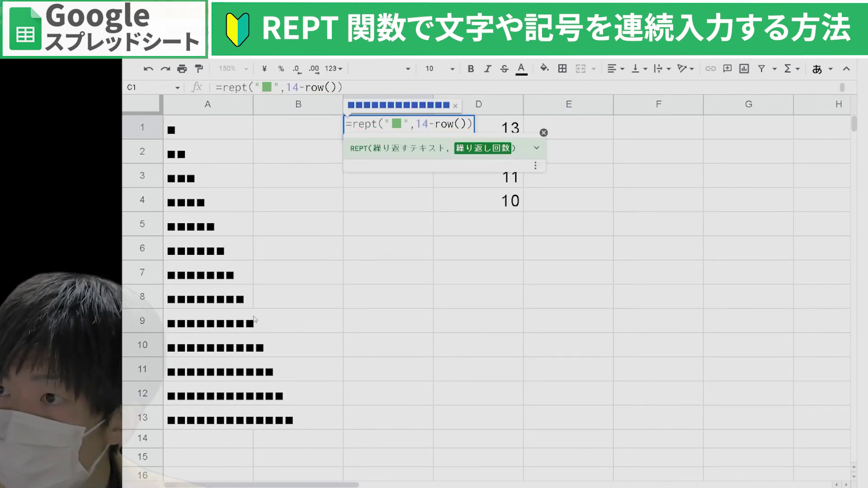
pyautogui.press('Return')
pyautogui.press('Up')
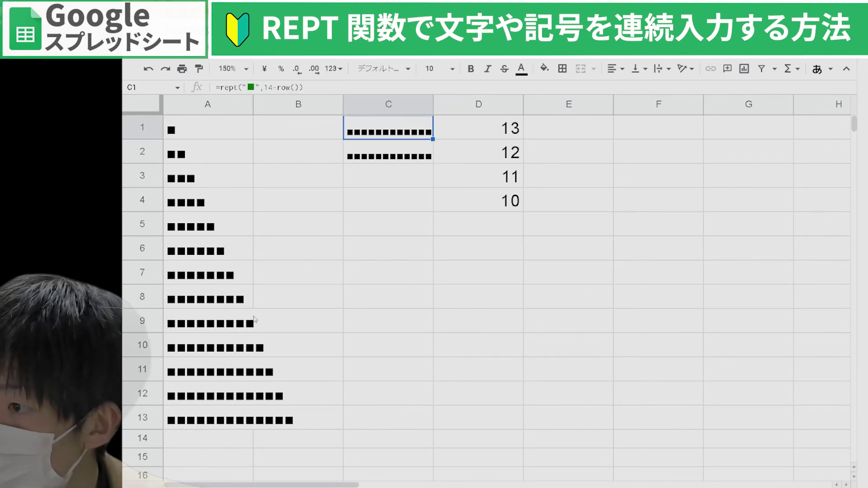
# Fill the C1 formula down to C13 and clear the helper counts in D1:D4
pyautogui.press('F2')
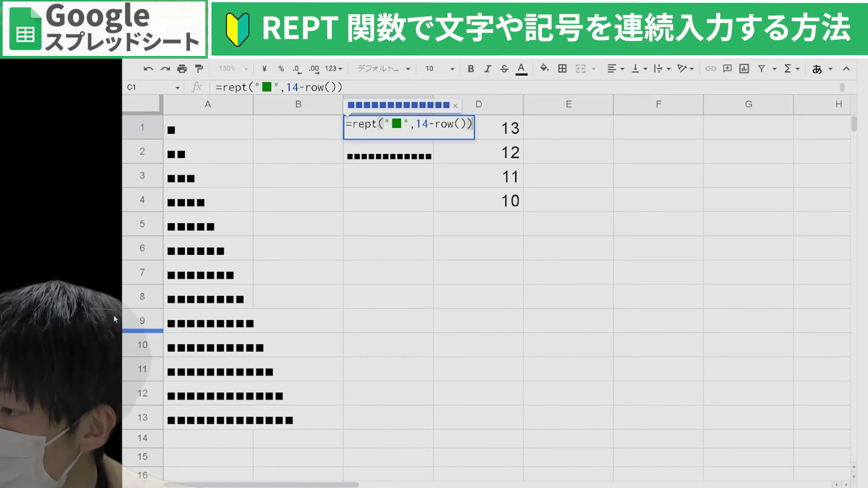
pyautogui.press('Escape')
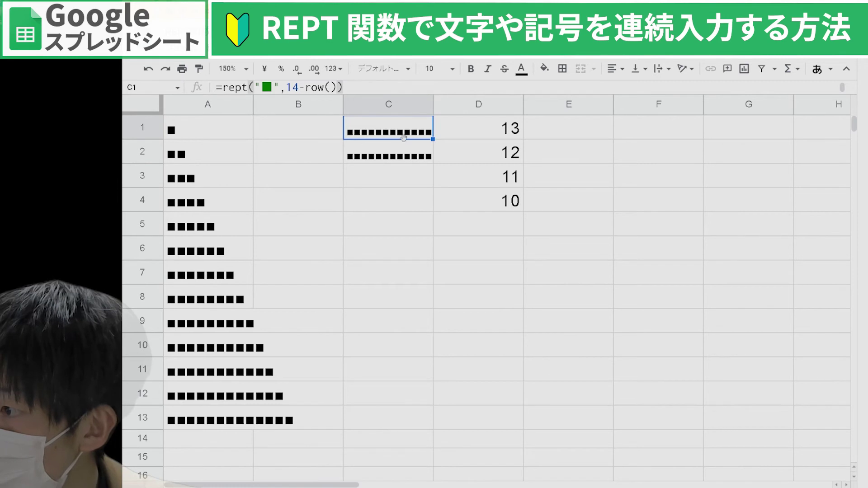
pyautogui.press('Down')
pyautogui.press('Up')
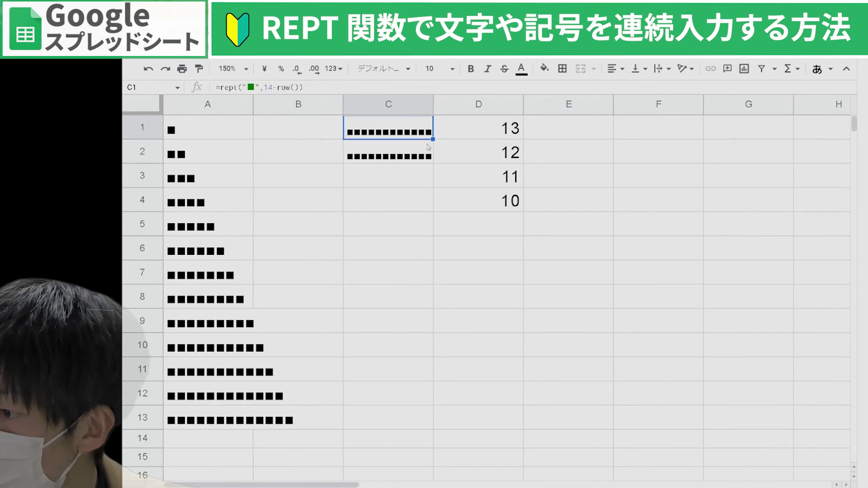
pyautogui.moveTo(433, 160); pyautogui.dragTo(412, 423)
pyautogui.moveTo(467, 141); pyautogui.dragTo(477, 205)
pyautogui.press('Delete')
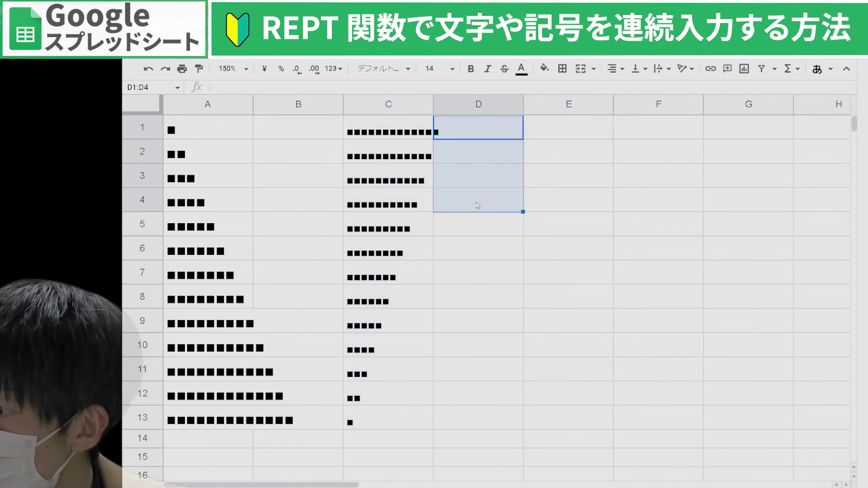
pyautogui.moveTo(411, 146); pyautogui.dragTo(401, 446)
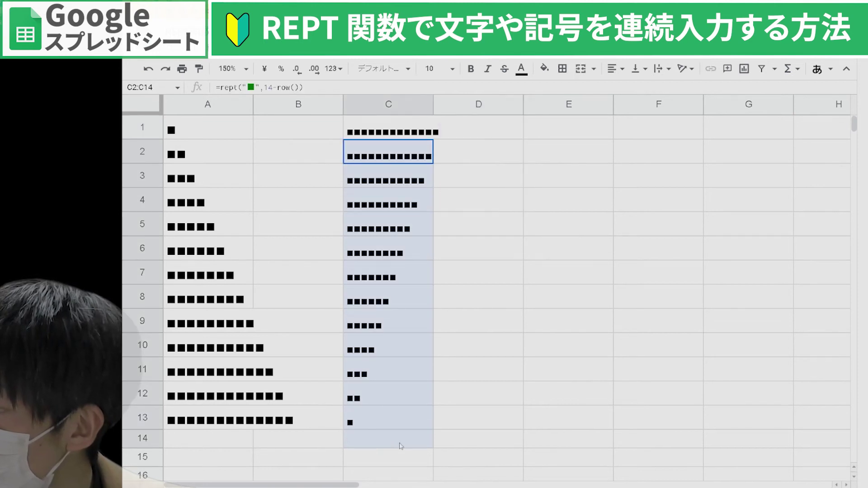
pyautogui.moveTo(343, 147); pyautogui.dragTo(271, 146)
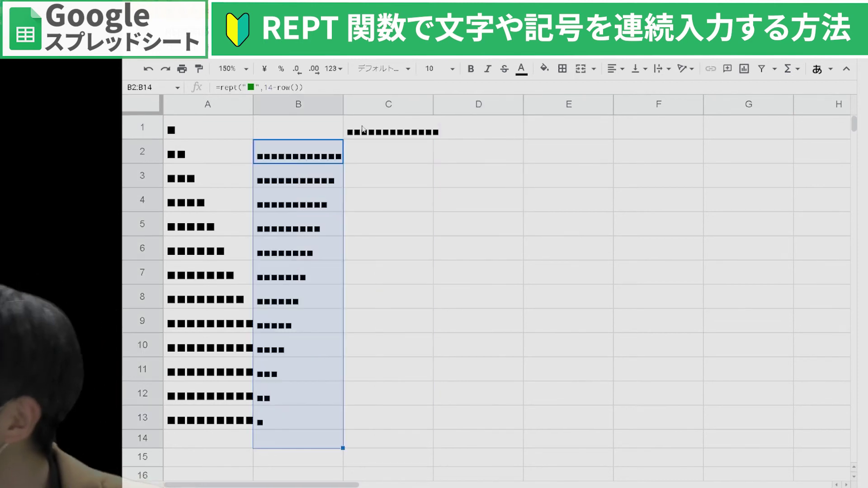
pyautogui.hotkey('ctrl', 'z')
# Right-align the descending ■ staircase in C1:C13
pyautogui.moveTo(370, 130); pyautogui.dragTo(384, 420)
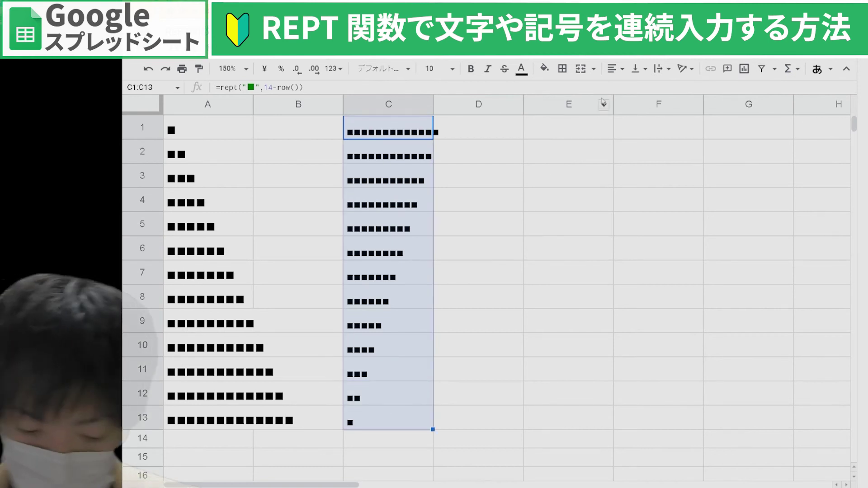
pyautogui.click(616, 69)
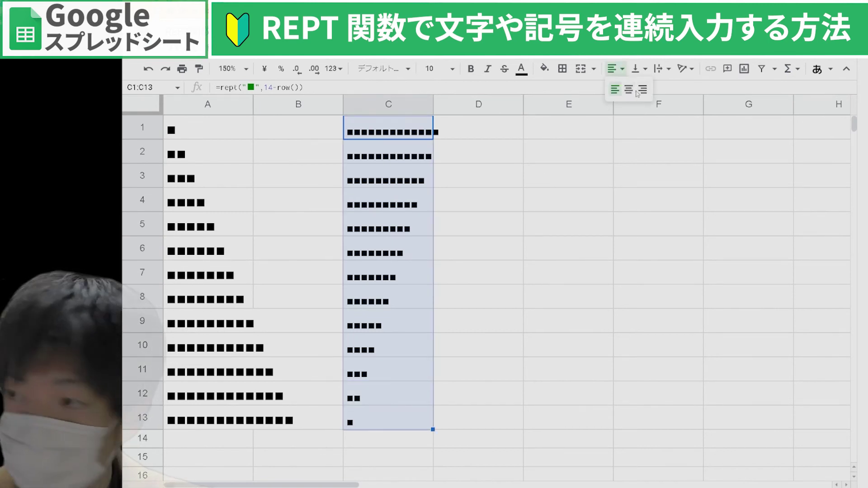
pyautogui.click(643, 90)
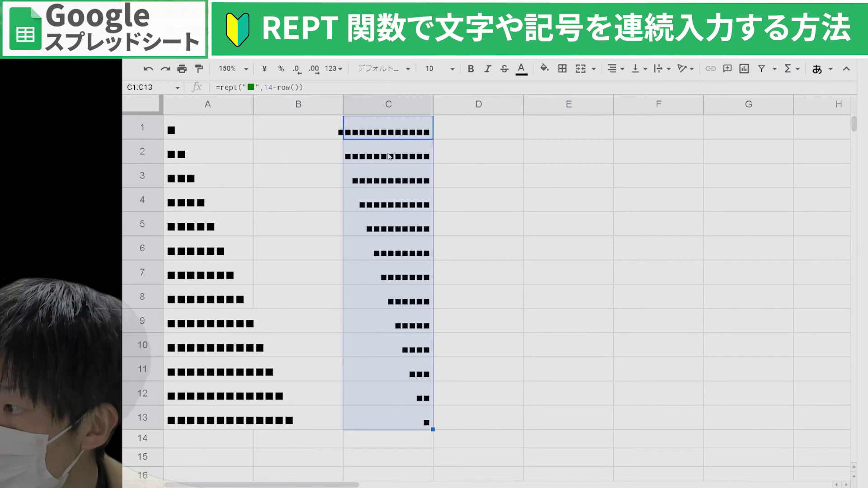
# Set the font size of both ■ staircases in A1:C13 to 18
pyautogui.moveTo(210, 137); pyautogui.dragTo(407, 419)
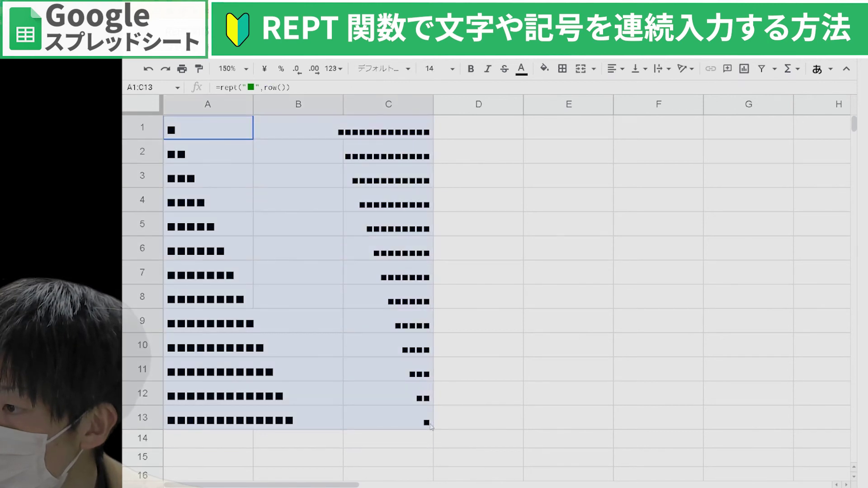
pyautogui.click(437, 68)
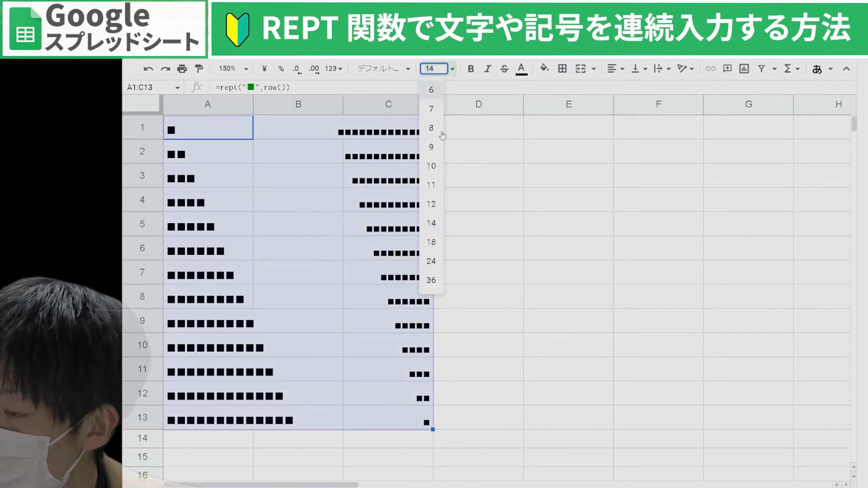
pyautogui.click(435, 252)
pyautogui.click(466, 250)
pyautogui.scroll(-5, 384, 254)
pyautogui.scroll(5, 381, 255)
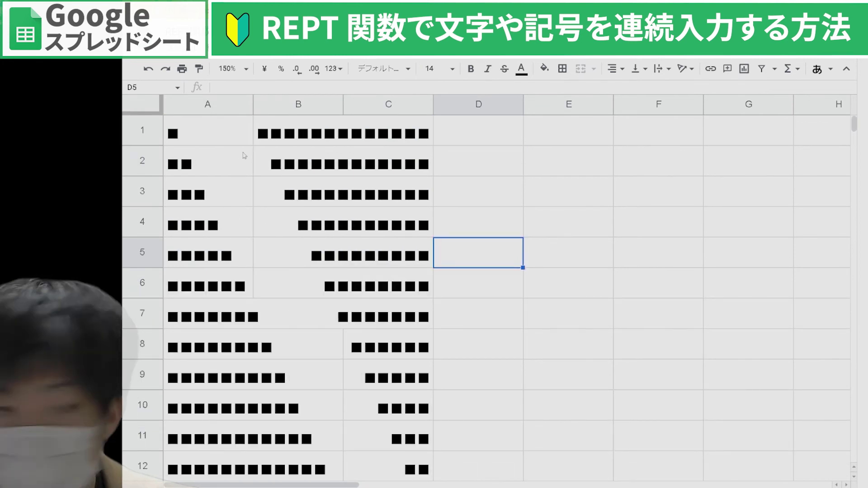
# Reduce the staircase sheet's zoom to 125%
pyautogui.click(232, 69)
pyautogui.click(232, 146)
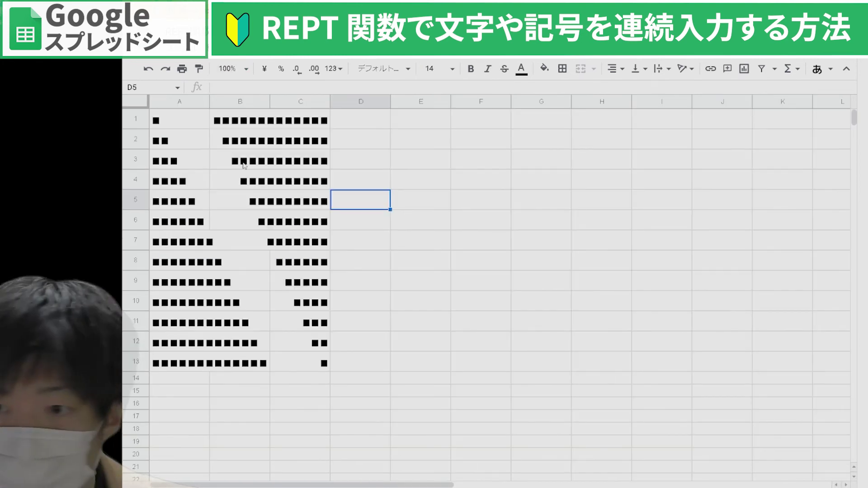
pyautogui.press('Down')
pyautogui.click(228, 68)
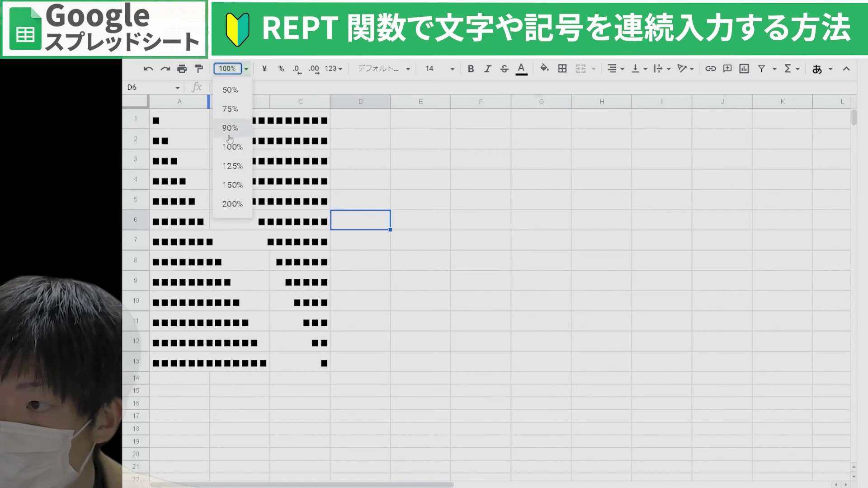
pyautogui.click(230, 167)
# Return to the product rating sheet with the stars and set its zoom to 150%
pyautogui.press('Left')
pyautogui.press('Up')
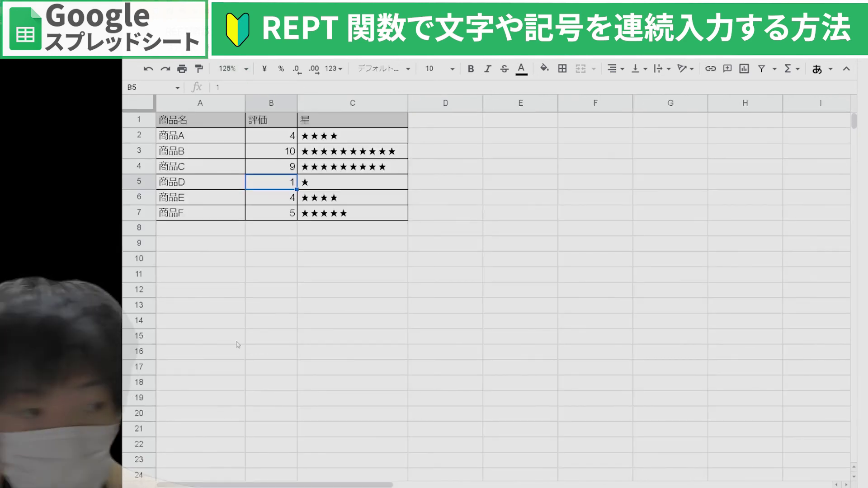
pyautogui.click(238, 265)
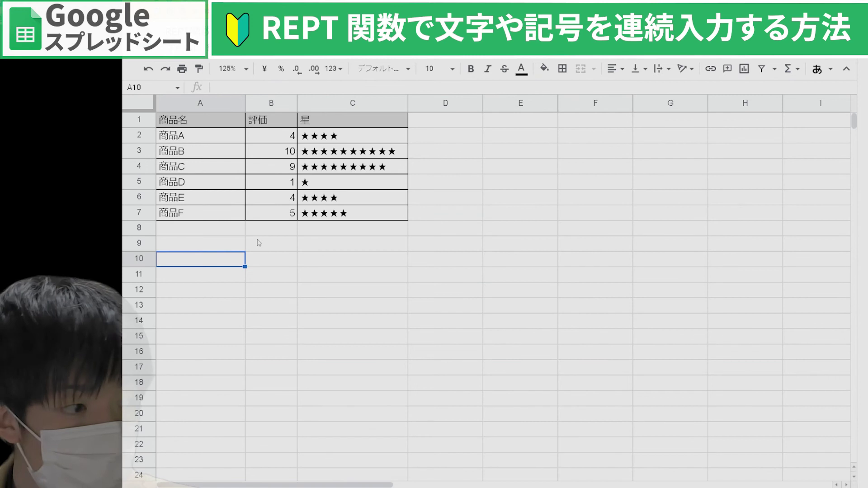
pyautogui.click(228, 69)
pyautogui.click(232, 185)
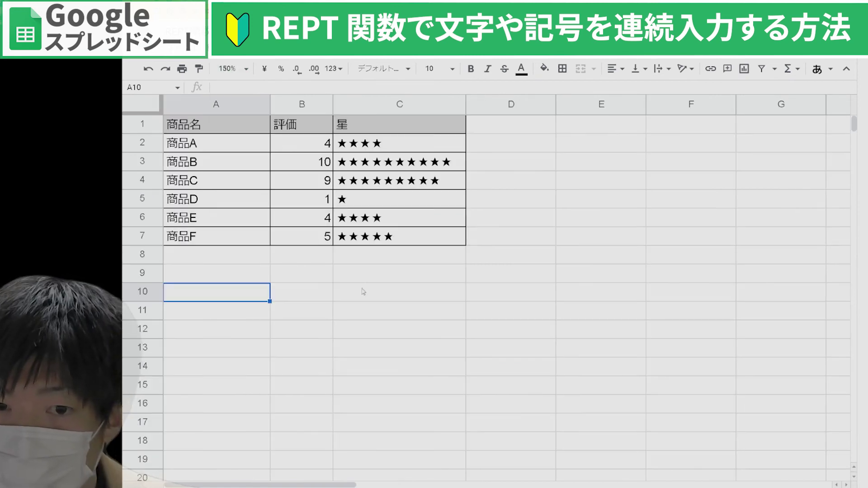
# Change the 評価 rating of 商品B to 8 and that of 商品C to 10
pyautogui.click(302, 216)
pyautogui.click(302, 161)
pyautogui.click(302, 142)
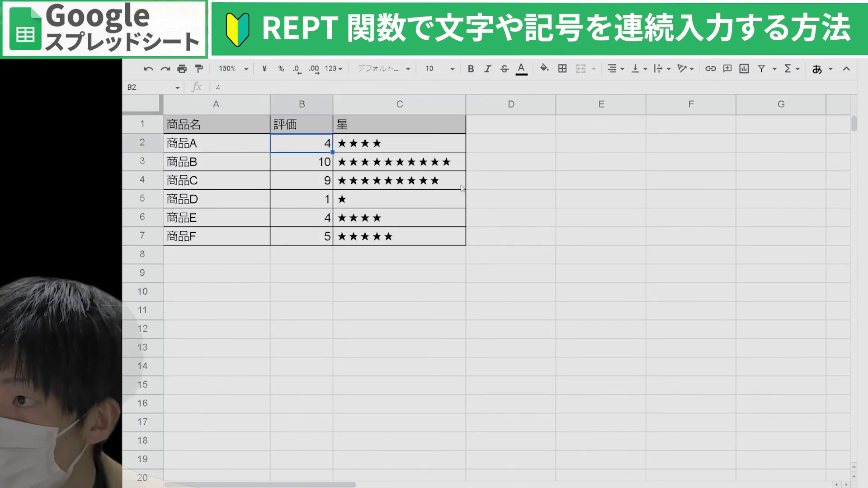
pyautogui.press('Down')
pyautogui.write('8')
pyautogui.press('Return')
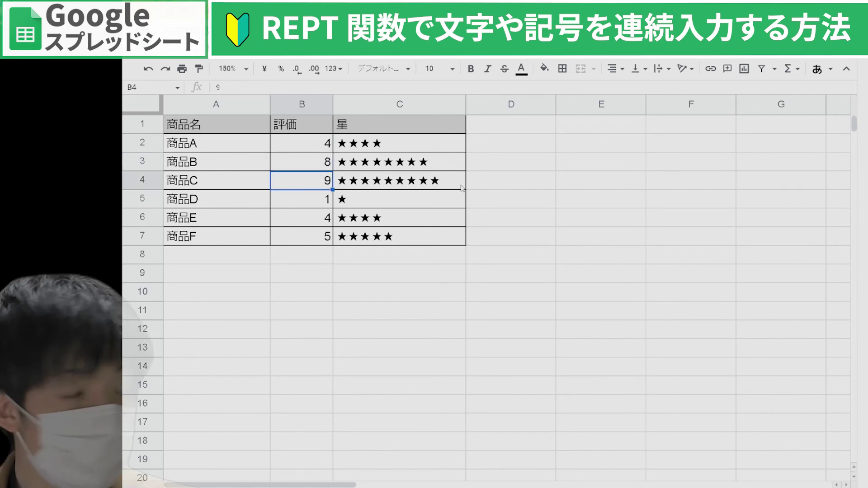
pyautogui.press('Down')
pyautogui.press('Up')
pyautogui.write('10')
pyautogui.press('Return')
# Examine the REPT formulas in the 星 column, C2:C7, to see how each one refers to its rating
pyautogui.press('Right')
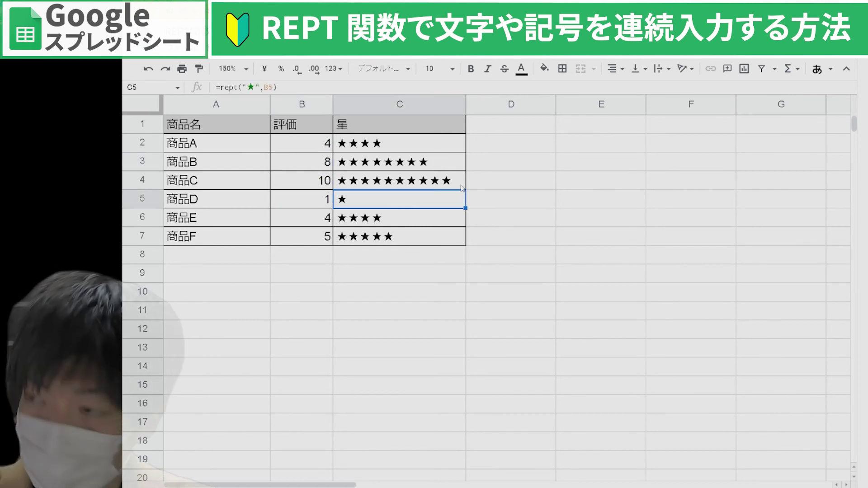
pyautogui.press('Up')
pyautogui.press('Up')
pyautogui.press('Up')
pyautogui.press('Return')
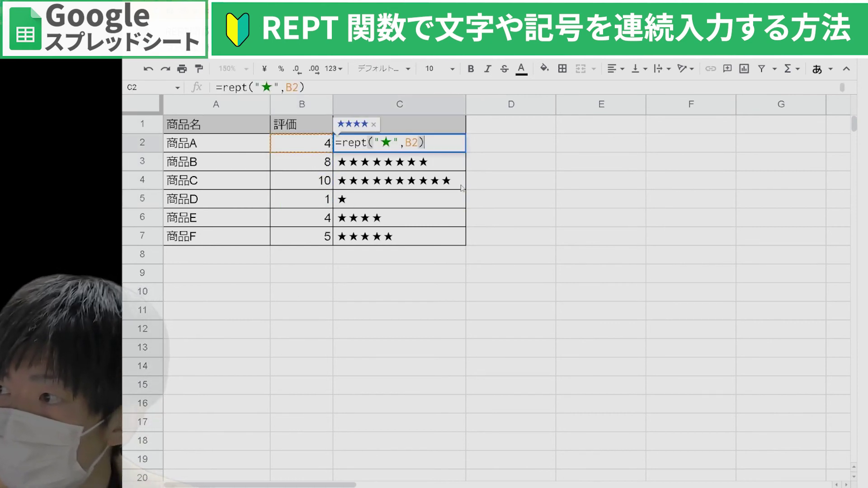
pyautogui.press('Return')
pyautogui.press('Return')
pyautogui.press('Return')
pyautogui.press('Return')
pyautogui.press('Return')
pyautogui.press('Return')
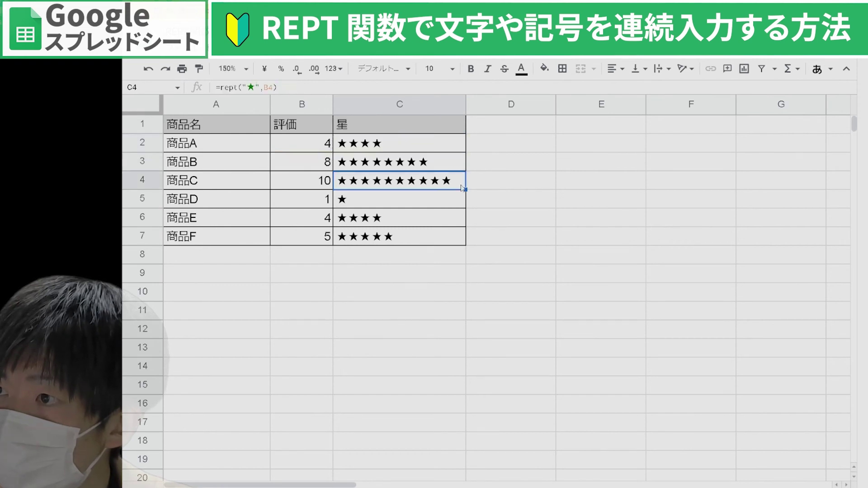
pyautogui.press('Return')
pyautogui.press('Return')
pyautogui.press('Return')
pyautogui.press('Return')
pyautogui.press('Return')
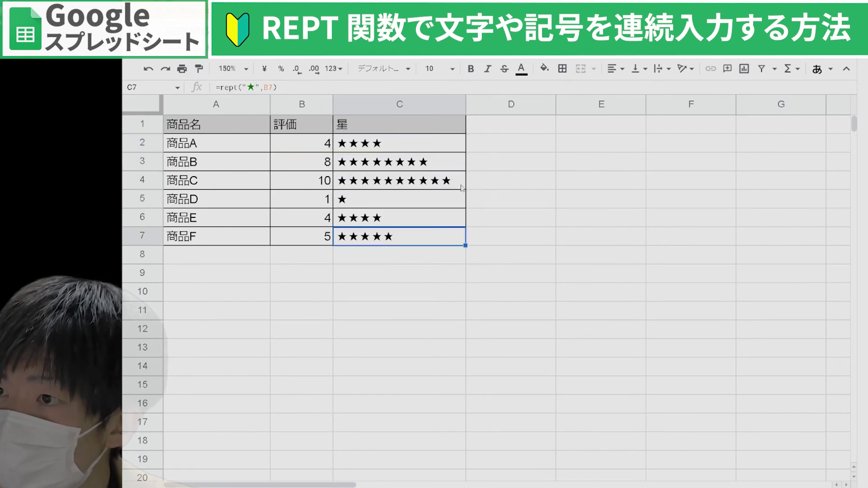
pyautogui.press('Up')
pyautogui.press('Up')
pyautogui.press('Up')
pyautogui.press('Up')
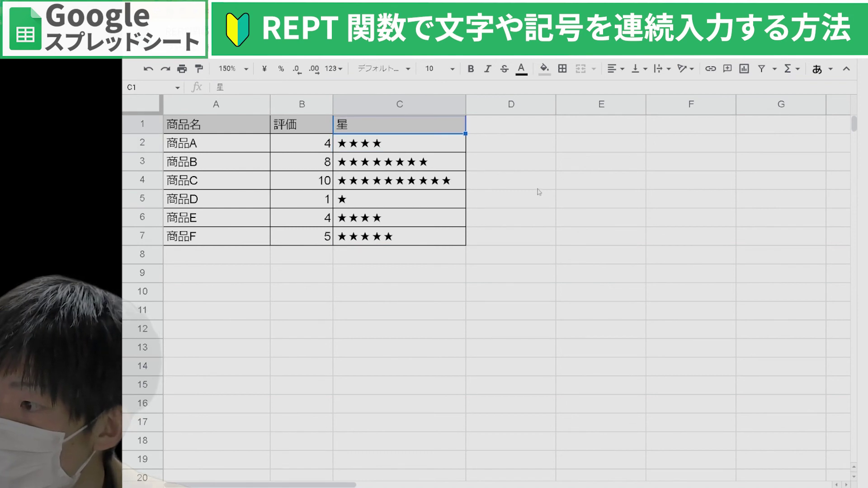
# Enter the label 記号 in D1
pyautogui.click(507, 129)
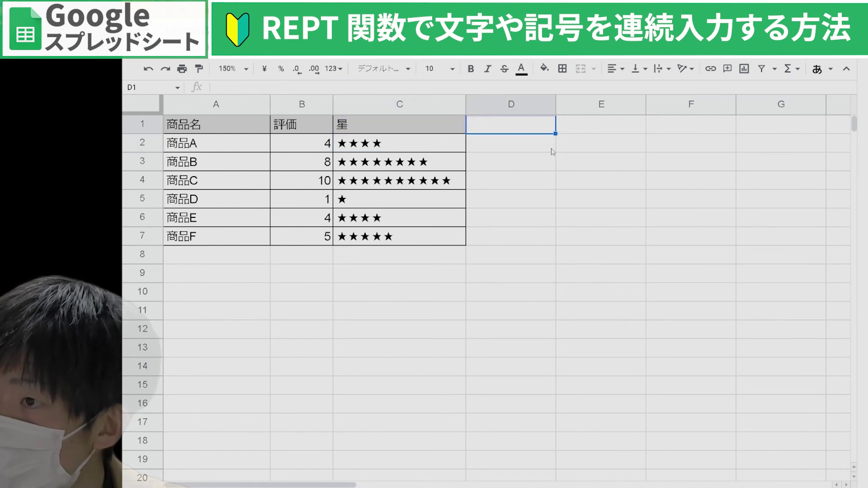
pyautogui.write('kigou')
pyautogui.press('space')
pyautogui.press('Return')
pyautogui.press('Return')
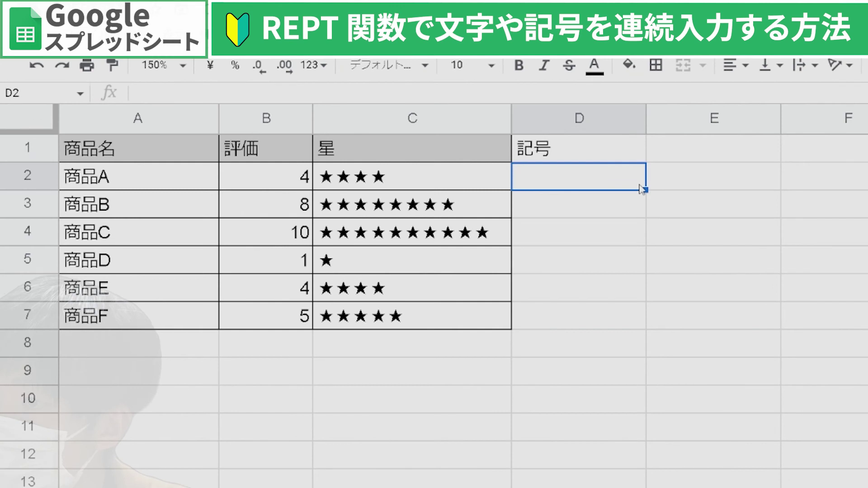
# Enter the symbol ★ in E1, beside the 記号 label
pyautogui.press('Up')
pyautogui.press('Right')
pyautogui.write('os')
pyautogui.press('BackSpace')
pyautogui.press('BackSpace')
pyautogui.write('★')
pyautogui.press('Return')
pyautogui.press('Up')
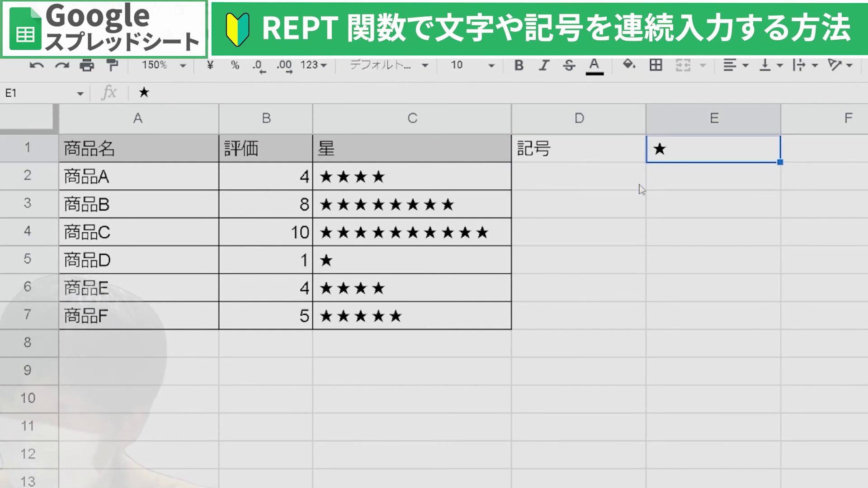
# Replace the literal "★" in the C2 REPT formula with a reference to E1
pyautogui.click(395, 186)
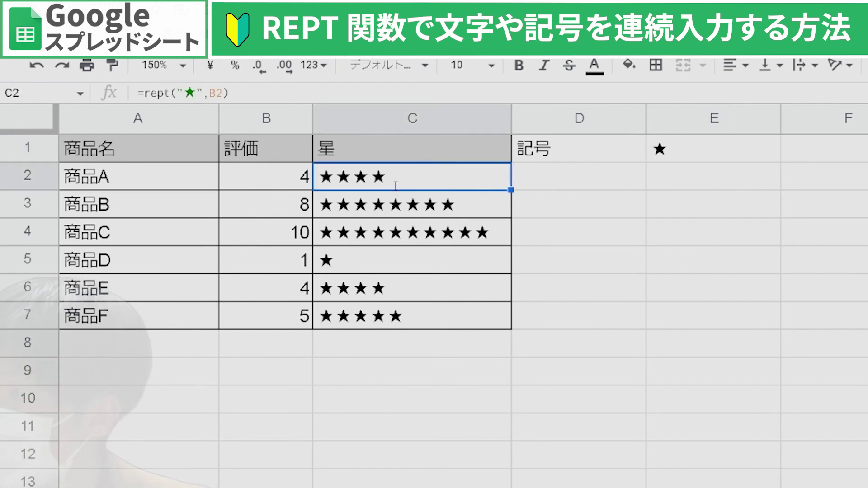
pyautogui.doubleClick(396, 189)
pyautogui.moveTo(381, 175); pyautogui.dragTo(408, 176)
pyautogui.press('BackSpace')
pyautogui.press('BackSpace')
pyautogui.click(671, 156)
pyautogui.press('Return')
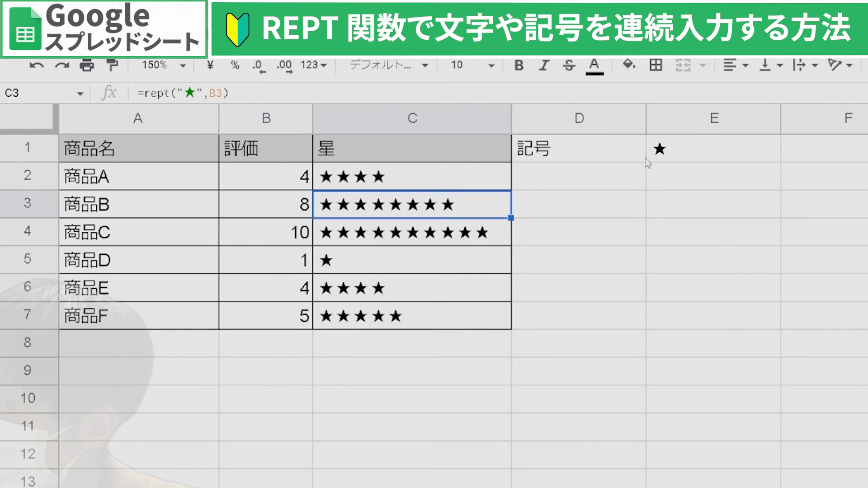
# Try filling the C2 REPT formula down through C7 with E1 as a relative reference
pyautogui.click(425, 176)
pyautogui.moveTo(510, 190); pyautogui.dragTo(489, 316)
pyautogui.click(391, 185)
pyautogui.click(388, 207)
pyautogui.click(380, 180)
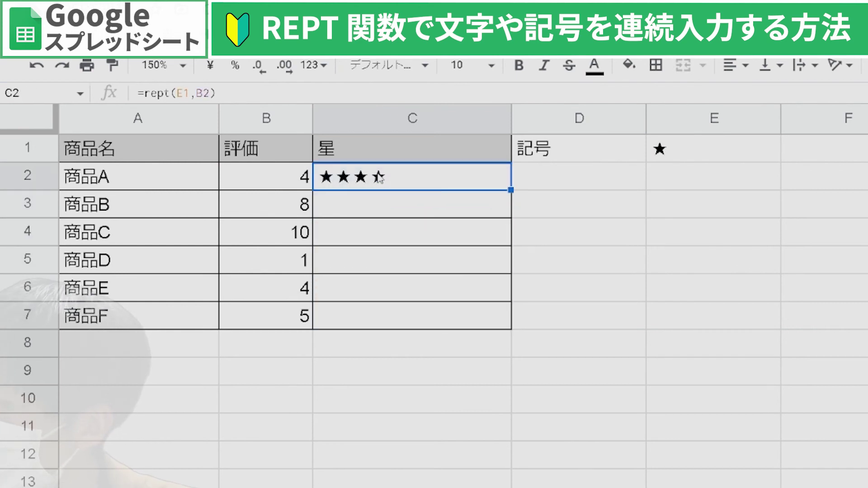
# Make the E1 symbol reference in the C2 REPT formula absolute as $E$1
pyautogui.doubleClick(388, 179)
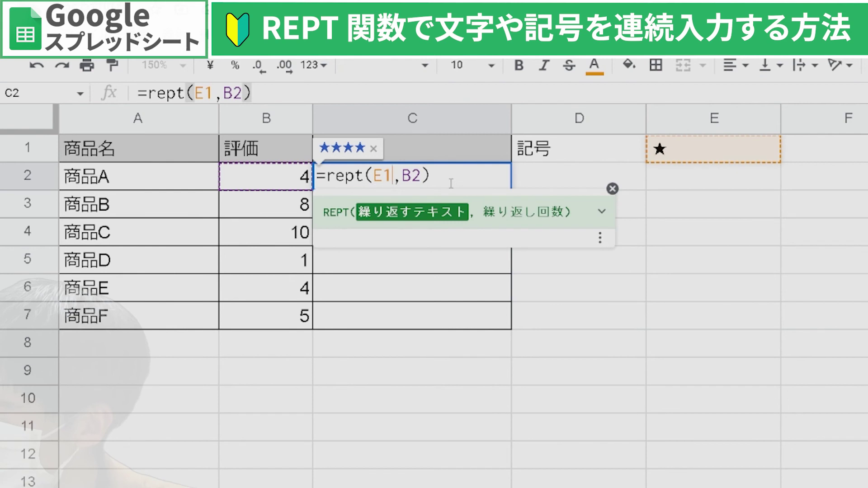
pyautogui.press('F4')
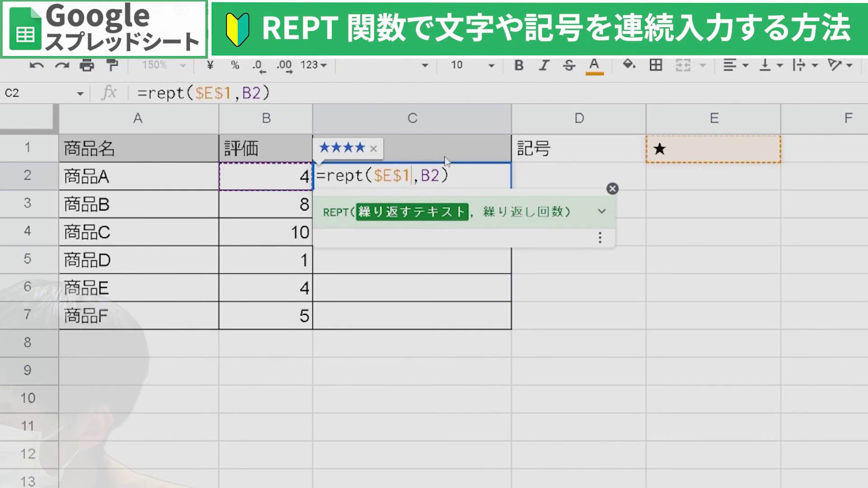
pyautogui.press('Return')
# Fill the C2 formula with the absolute symbol reference down through C7 and check the copied formulas
pyautogui.moveTo(400, 179); pyautogui.dragTo(390, 313)
pyautogui.hotkey('ctrl', 'd')
pyautogui.click(395, 232)
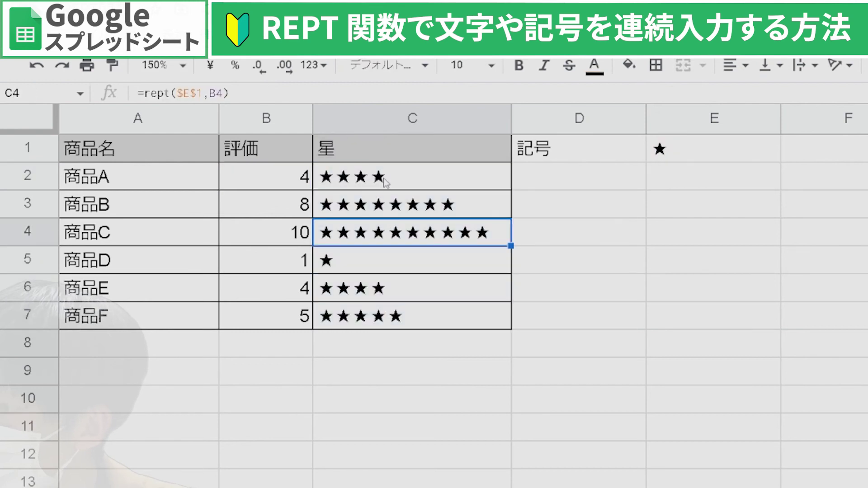
pyautogui.click(388, 180)
# Rename the column header in C1 to 評価数
pyautogui.click(400, 160)
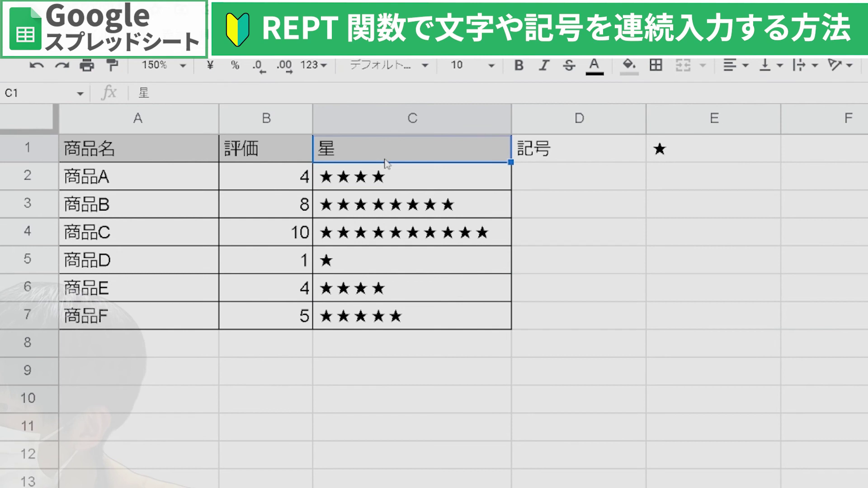
pyautogui.write('評価数')
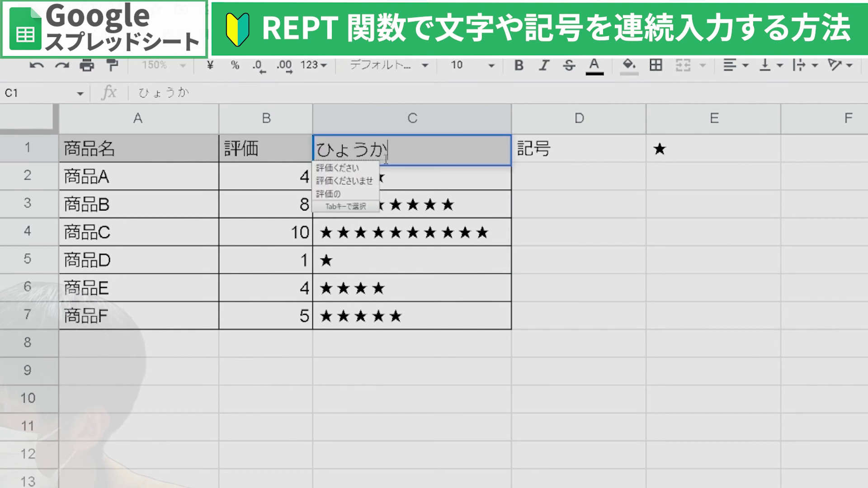
pyautogui.press('Return')
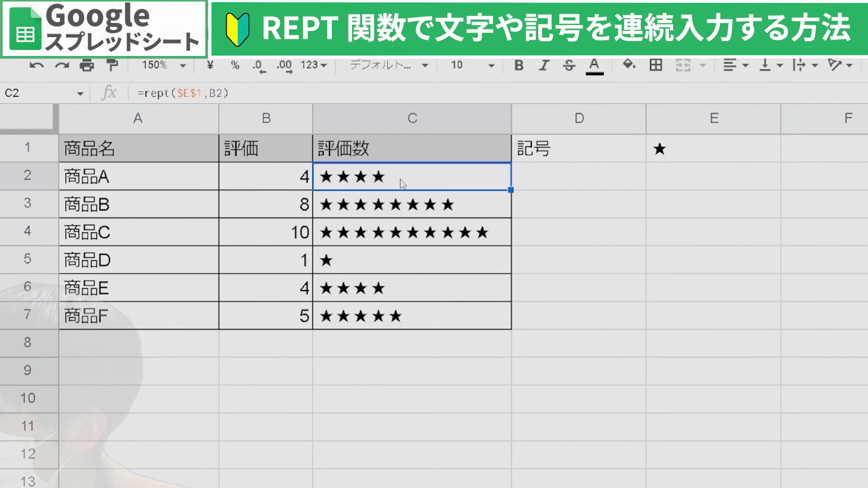
# Replace the symbol in E1 with ◎ and look over the rating rows
pyautogui.click(663, 159)
pyautogui.write('まる')
pyautogui.press('space')
pyautogui.press('space')
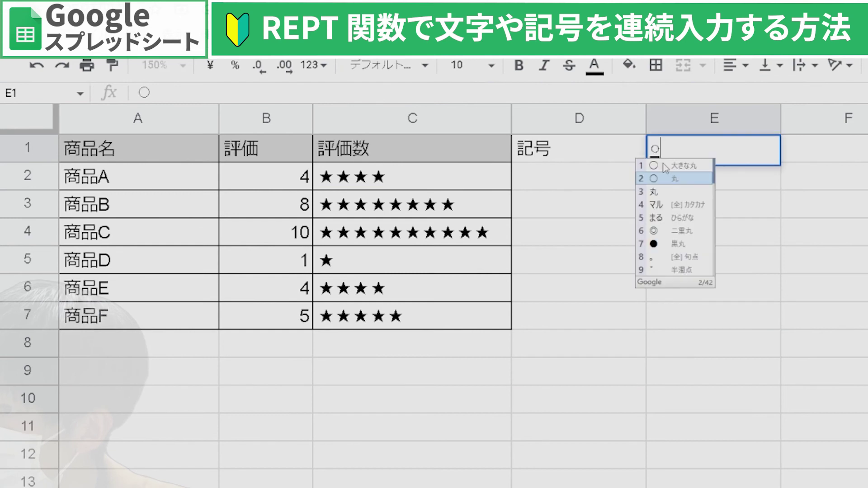
pyautogui.press('space')
pyautogui.press('space')
pyautogui.press('Escape')
pyautogui.write('かお')
pyautogui.press('space')
pyautogui.press('BackSpace')
pyautogui.press('BackSpace')
pyautogui.write('まる')
pyautogui.press('space')
pyautogui.press('space')
pyautogui.press('space')
pyautogui.press('space')
pyautogui.press('space')
pyautogui.press('space')
pyautogui.press('Return')
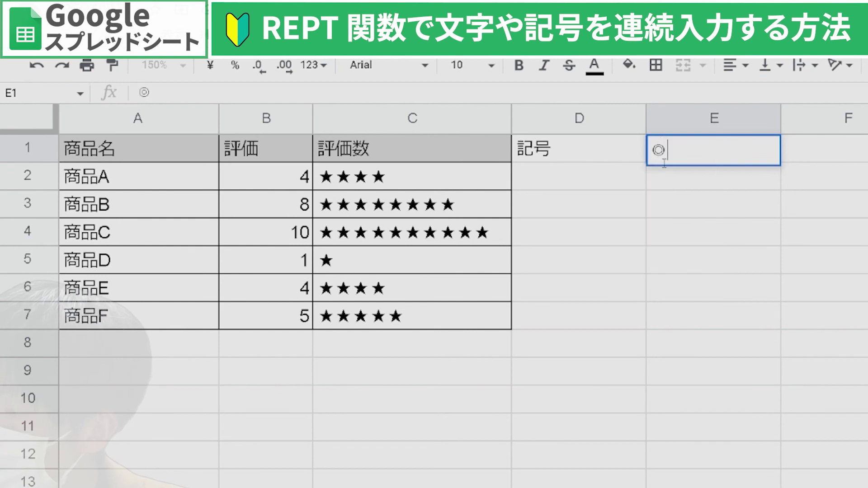
pyautogui.press('Return')
pyautogui.press('Left')
pyautogui.press('Left')
pyautogui.press('Left')
pyautogui.press('Left')
pyautogui.press('Right')
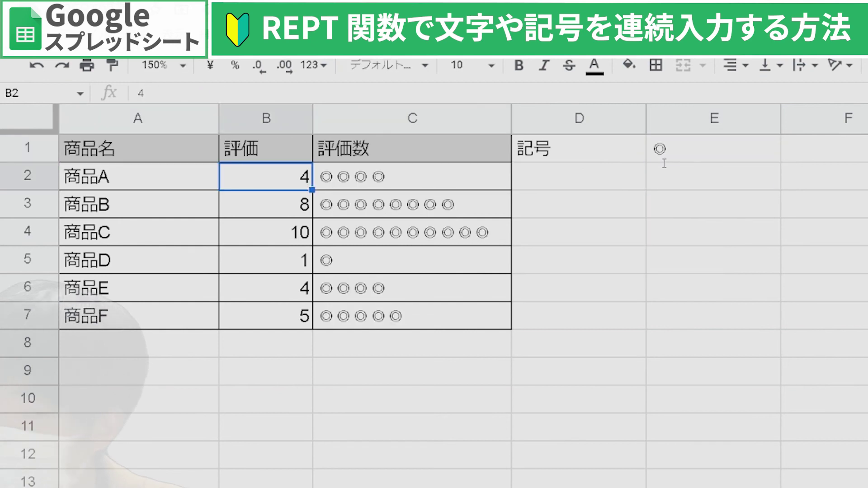
# Replace the symbol in E1 with an open-mouthed smiling face emoji
pyautogui.press('Right')
pyautogui.press('Up')
pyautogui.press('Right')
pyautogui.press('Right')
pyautogui.write('kao')
pyautogui.press('space')
pyautogui.press('Return')
pyautogui.press('Return')
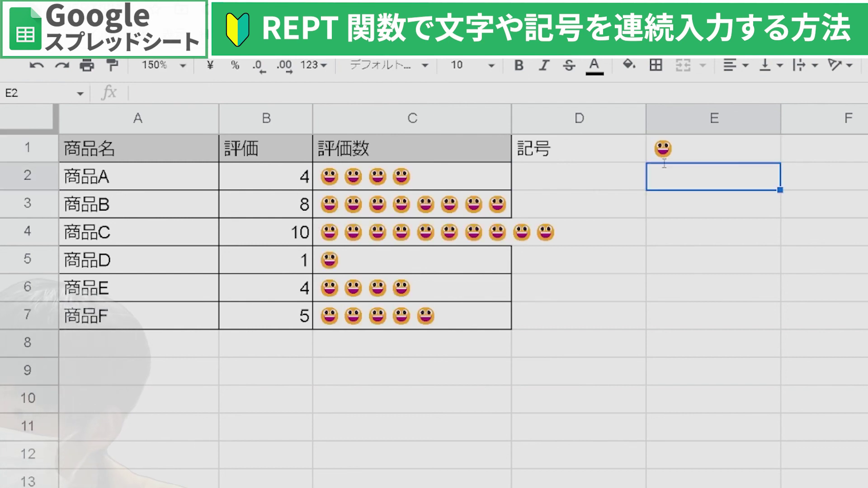